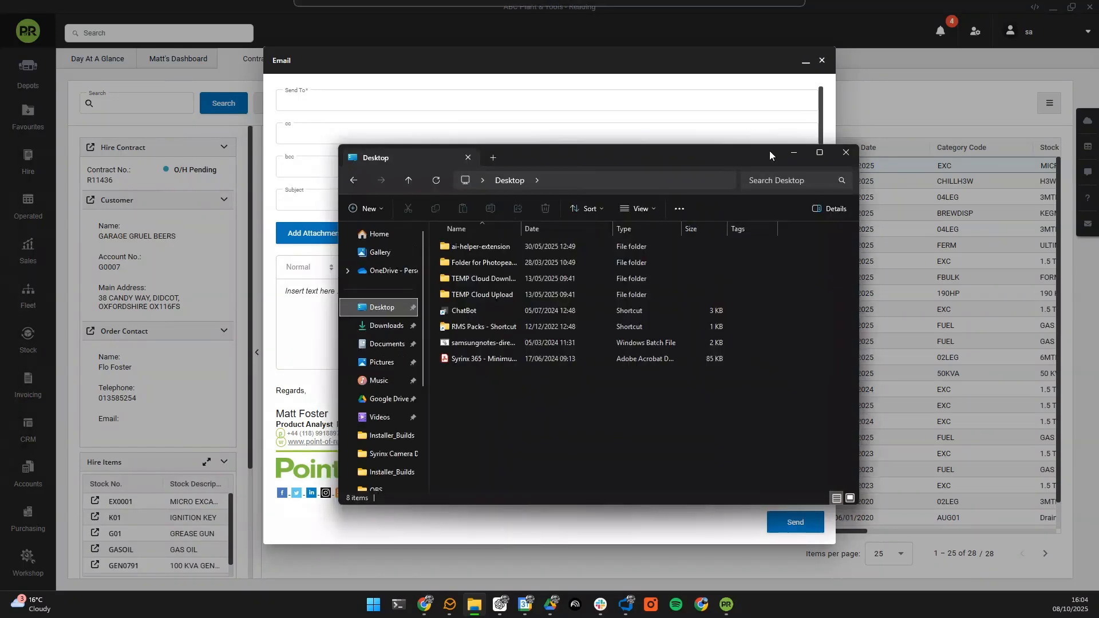
Step: Place the Desktop File Explorer window to the right of the contract email
{"action": "left_click_drag", "start_coordinate": [769, 150], "coordinate": [1018, 168]}
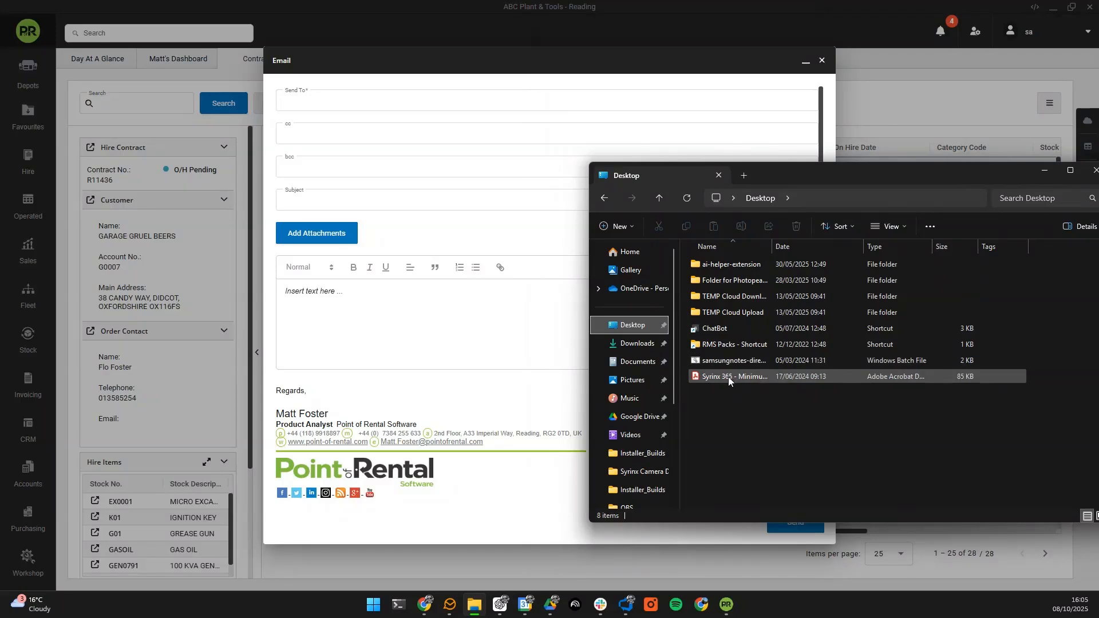
Step: Attach 'Syrinx 365 - Minimum Hardware Requirements (1).pdf' to the contract email and dismiss the file picker
{"action": "left_click_drag", "start_coordinate": [728, 377], "coordinate": [327, 295]}
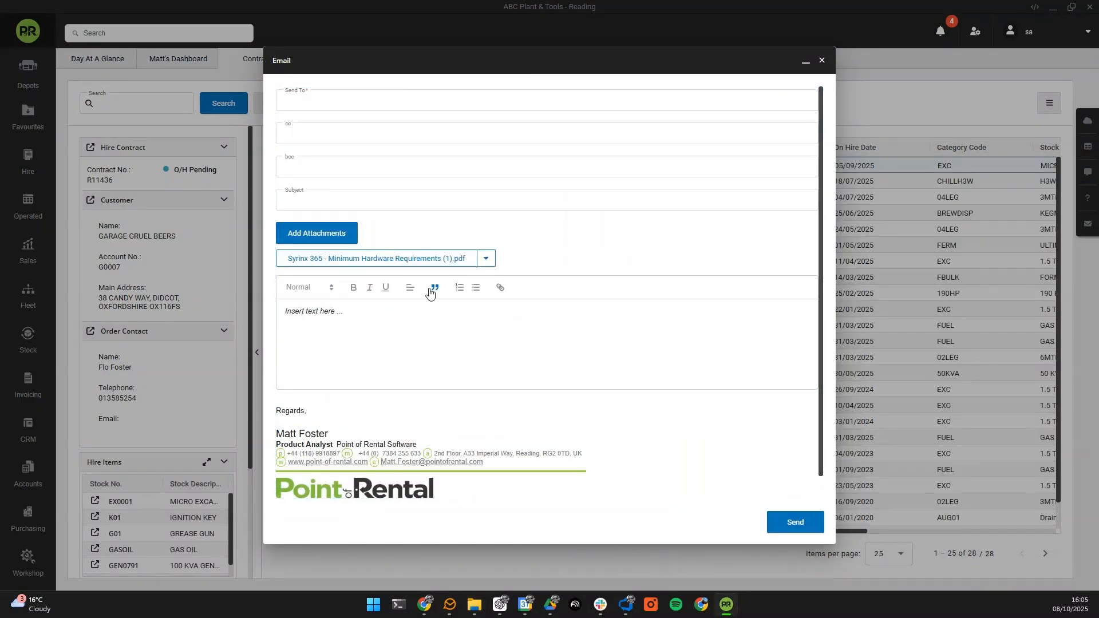
{"action": "left_click", "coordinate": [324, 239]}
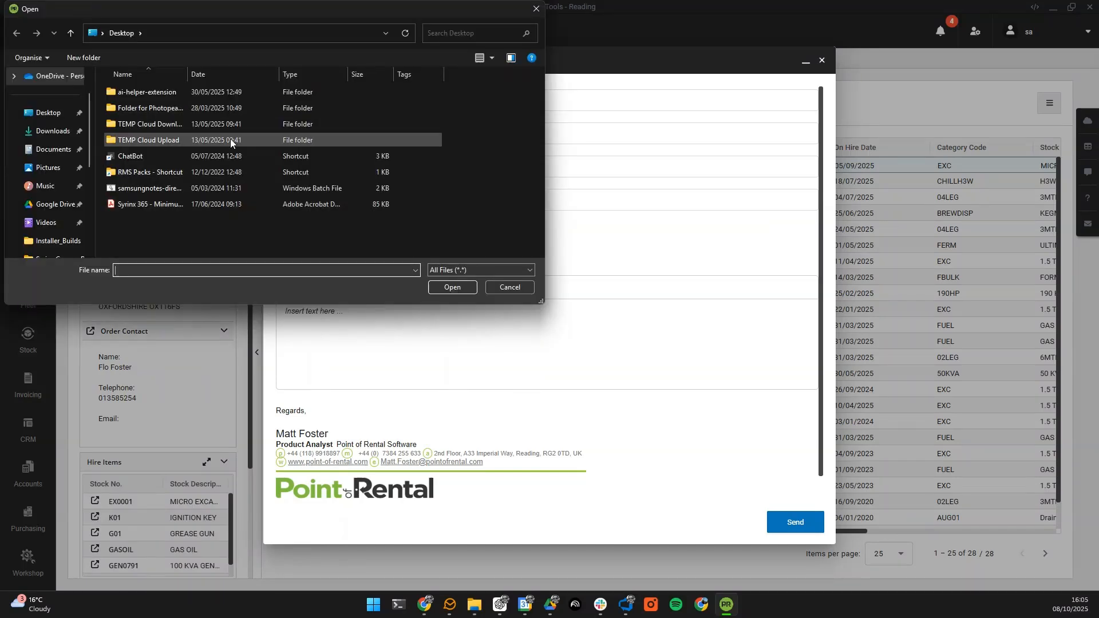
{"action": "left_click", "coordinate": [536, 9]}
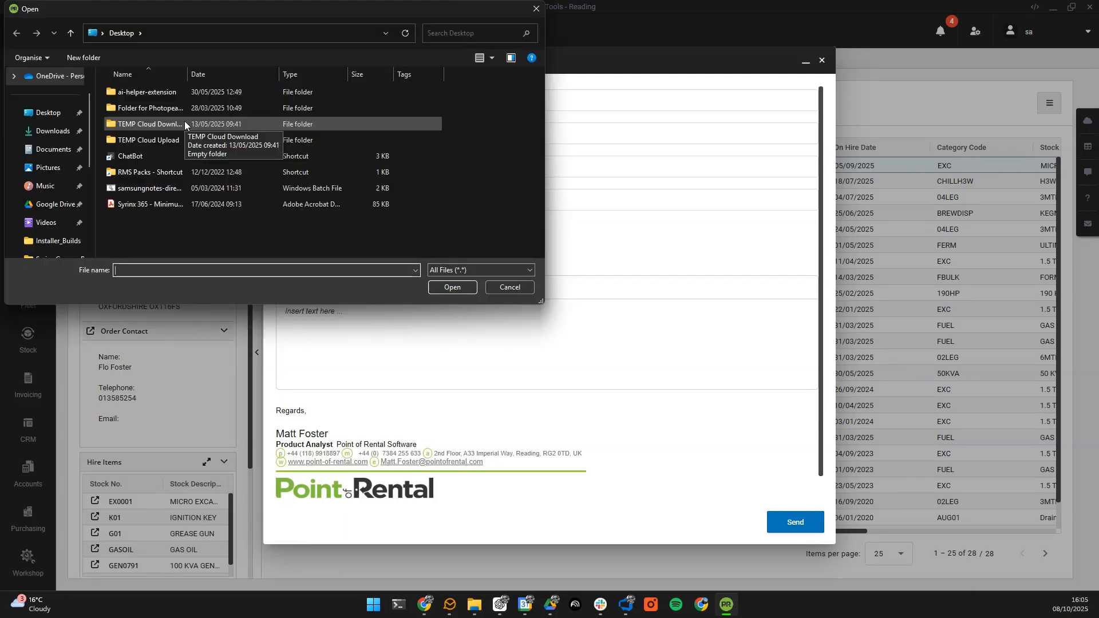
{"action": "left_click", "coordinate": [537, 10]}
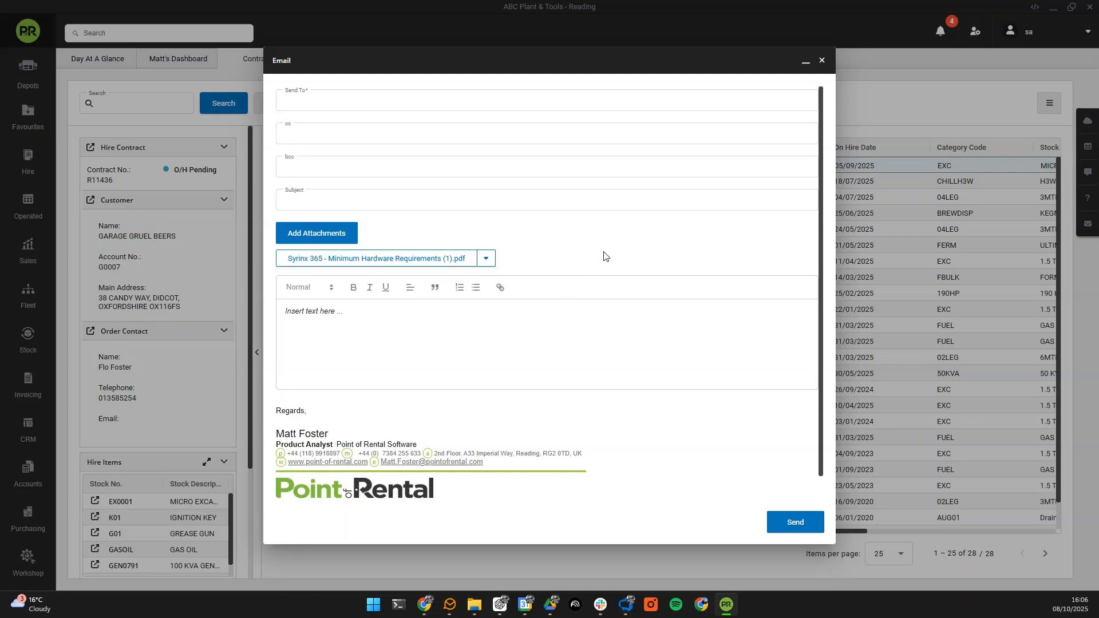
Step: Switch the left menus to the CONFIG set in Settings
{"action": "scroll", "coordinate": [603, 255], "scroll_direction": "down", "scroll_amount": 1}
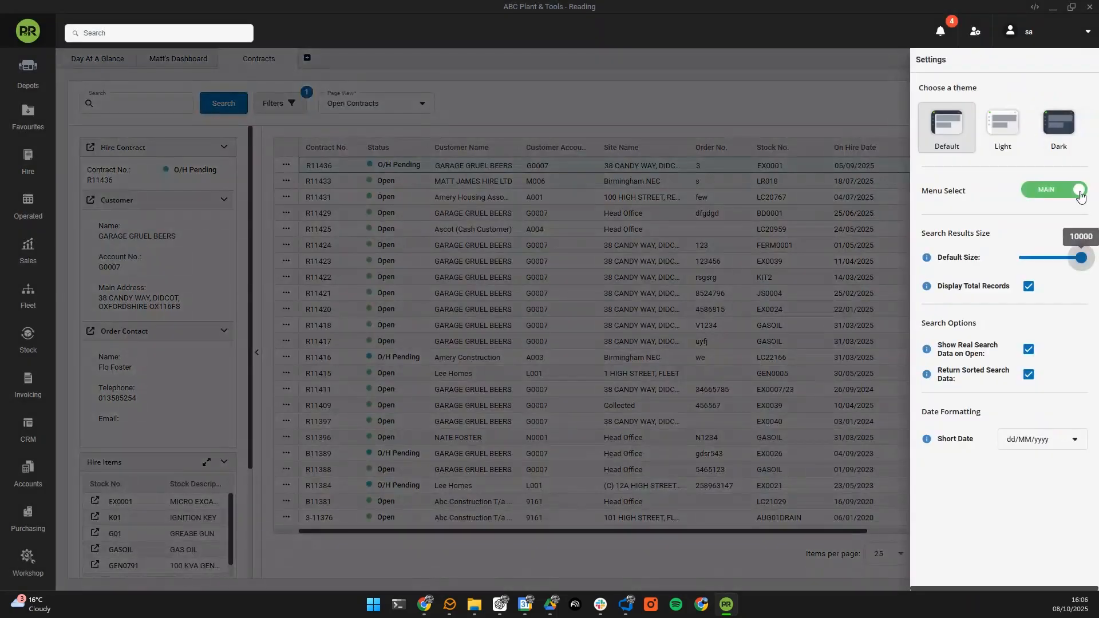
{"action": "left_click", "coordinate": [1067, 191]}
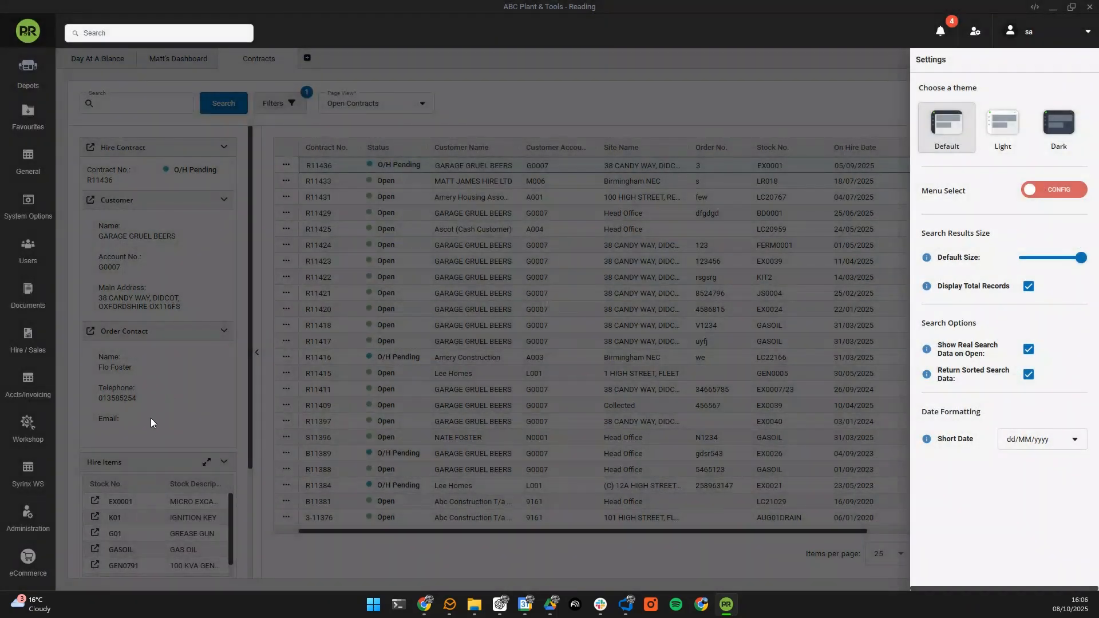
{"action": "left_click", "coordinate": [78, 463]}
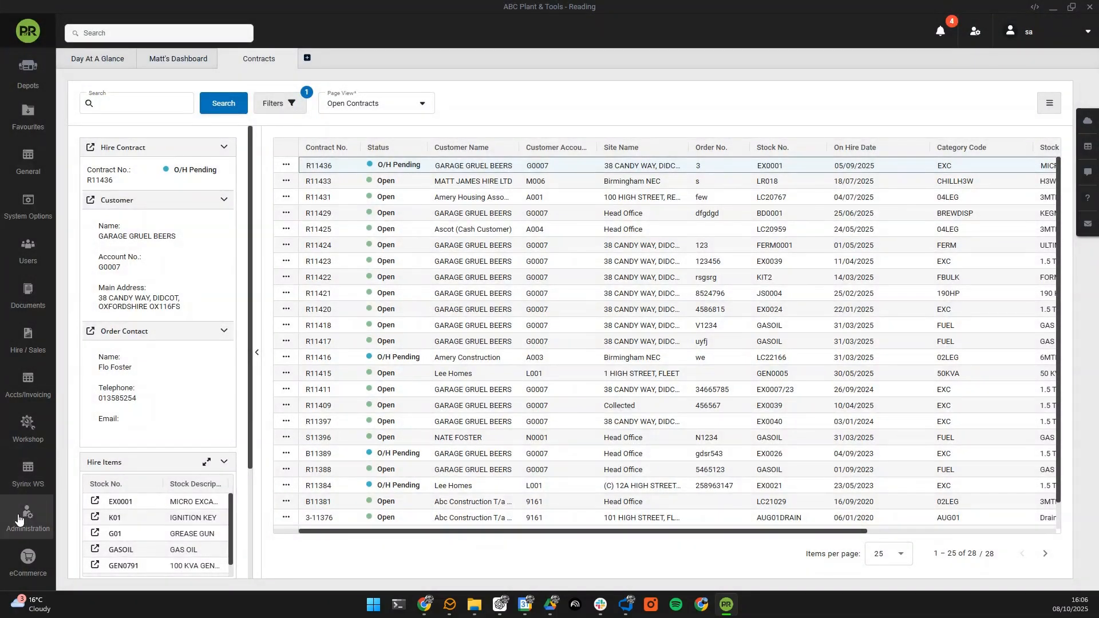
Step: Show the Email tab of System Options > General, with the SMTP settings
{"action": "left_click", "coordinate": [28, 167]}
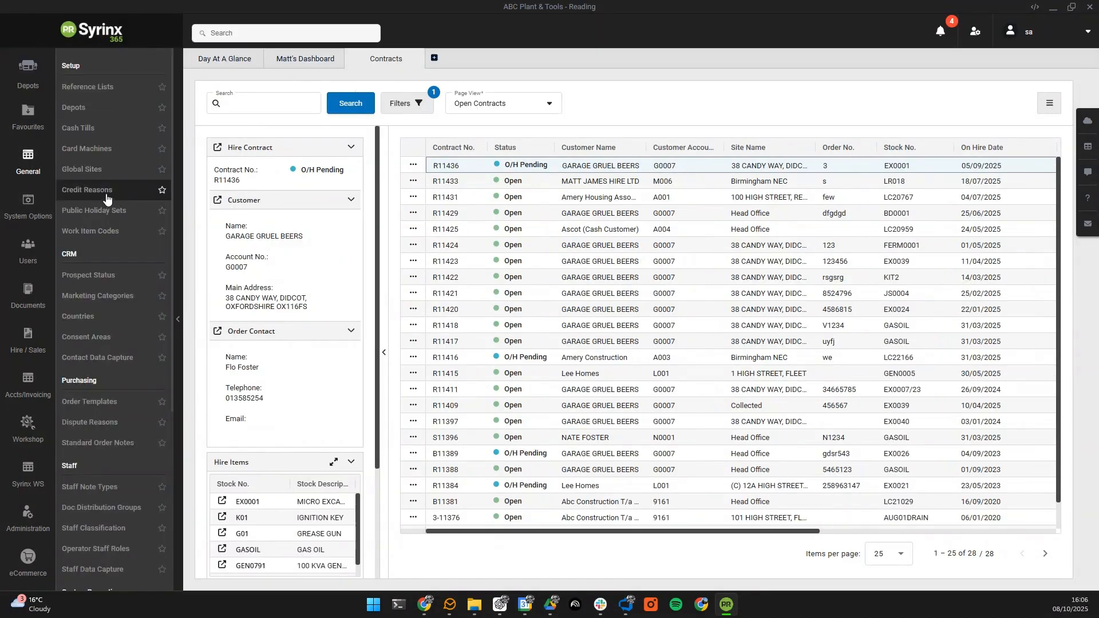
{"action": "left_click", "coordinate": [29, 208]}
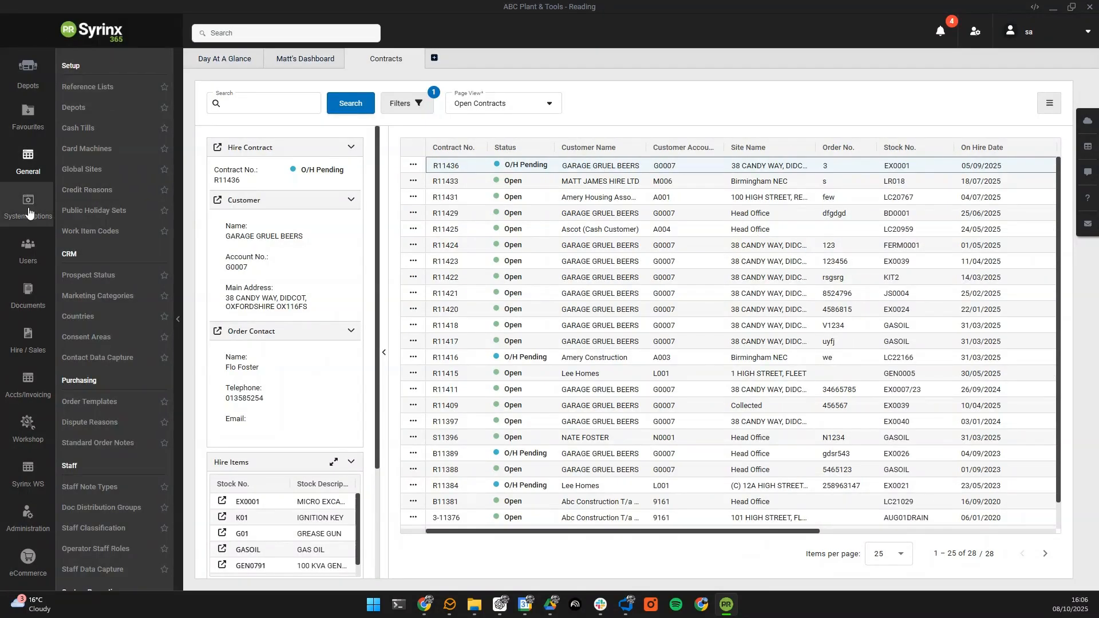
{"action": "left_click", "coordinate": [96, 334]}
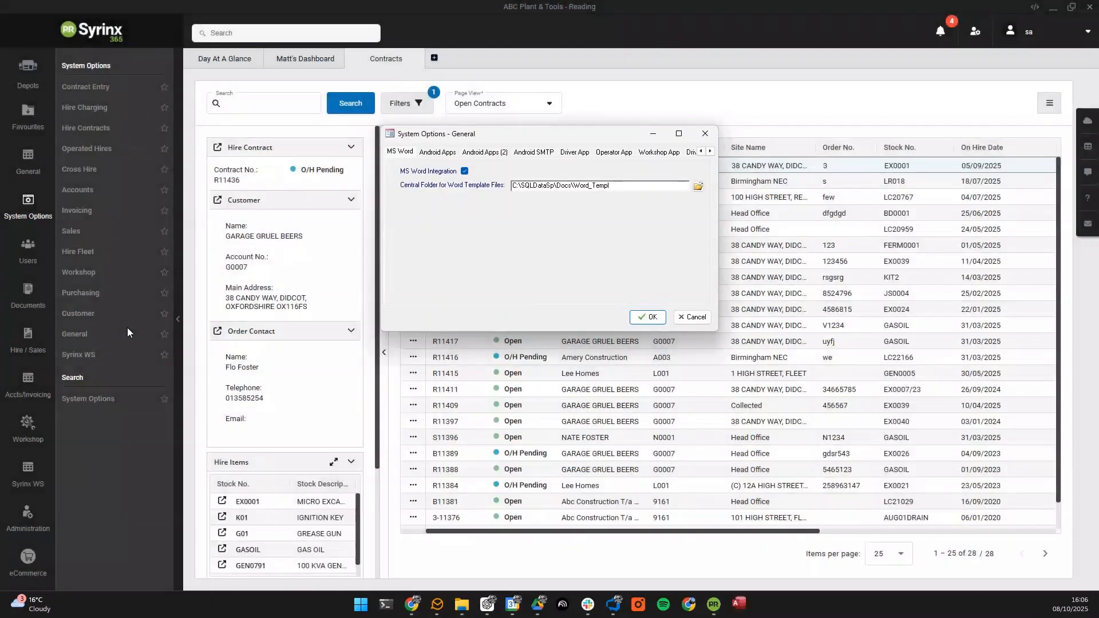
{"action": "left_click", "coordinate": [710, 152]}
{"action": "left_click", "coordinate": [710, 151]}
{"action": "left_click", "coordinate": [710, 152]}
{"action": "left_click", "coordinate": [710, 151]}
{"action": "left_click", "coordinate": [710, 152]}
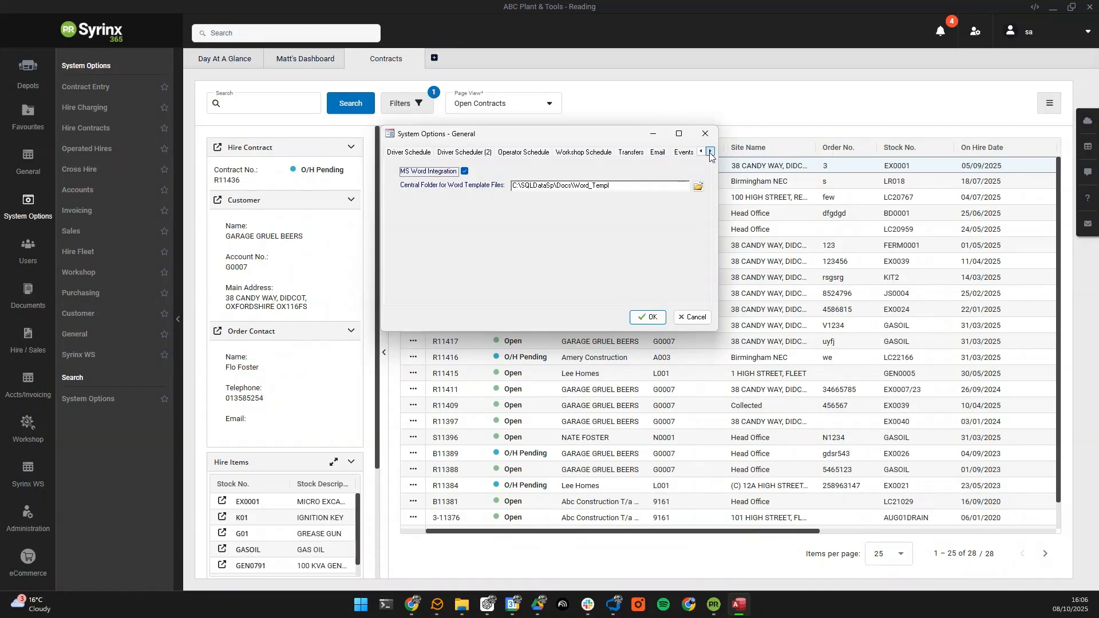
{"action": "left_click", "coordinate": [658, 153]}
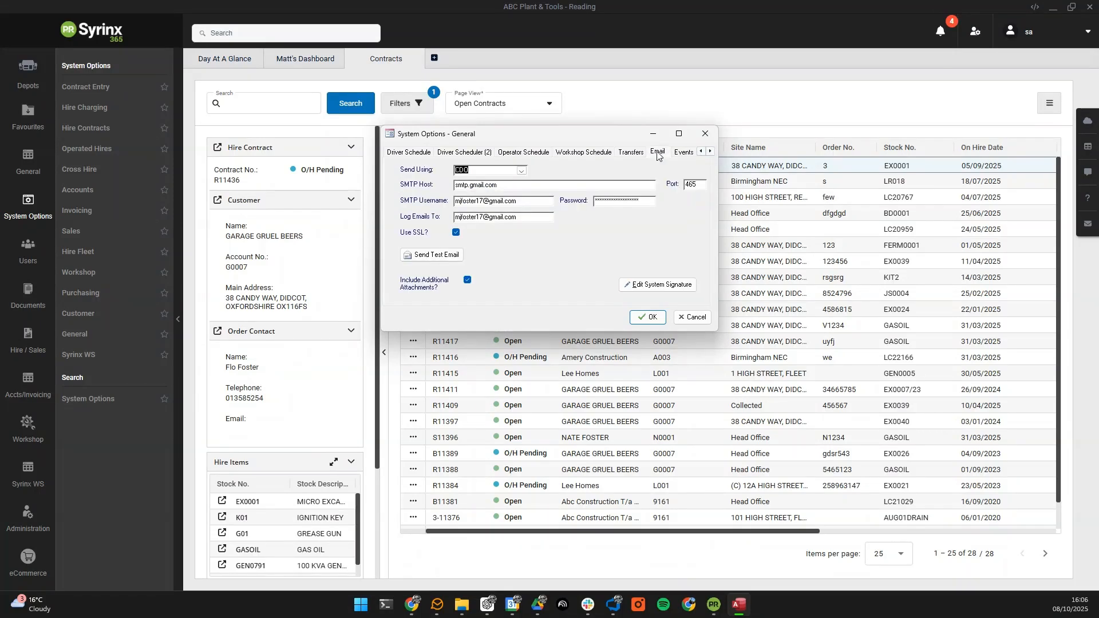
Step: Open the system signature editor and select the sample body text in the Email Preview
{"action": "left_click", "coordinate": [664, 287]}
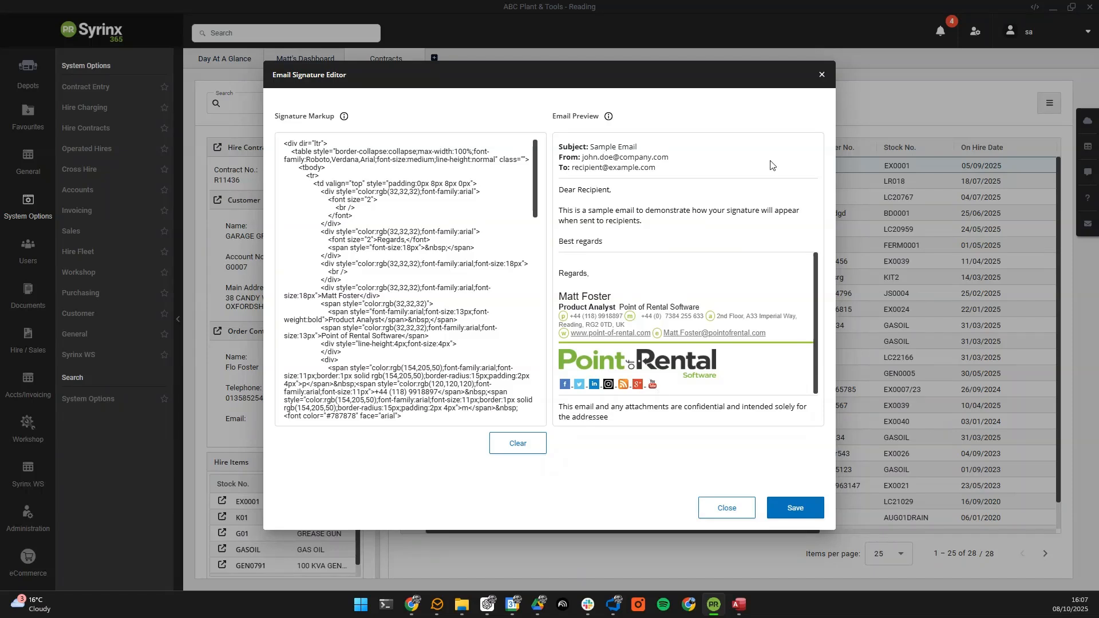
{"action": "scroll", "coordinate": [666, 263], "scroll_direction": "down", "scroll_amount": 1}
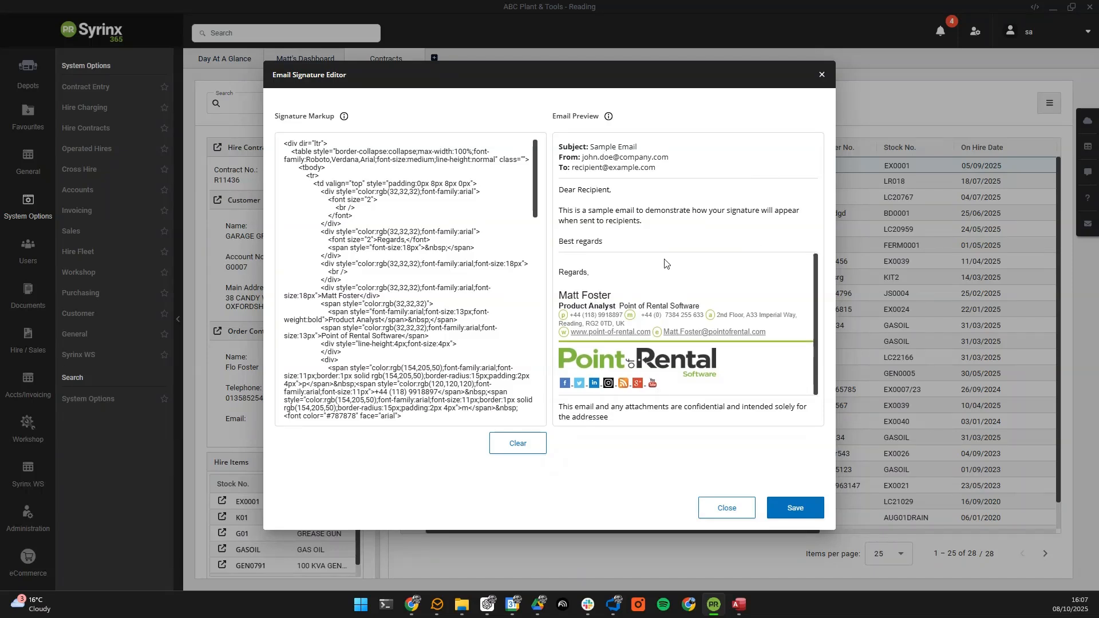
{"action": "left_click_drag", "start_coordinate": [608, 246], "coordinate": [554, 196]}
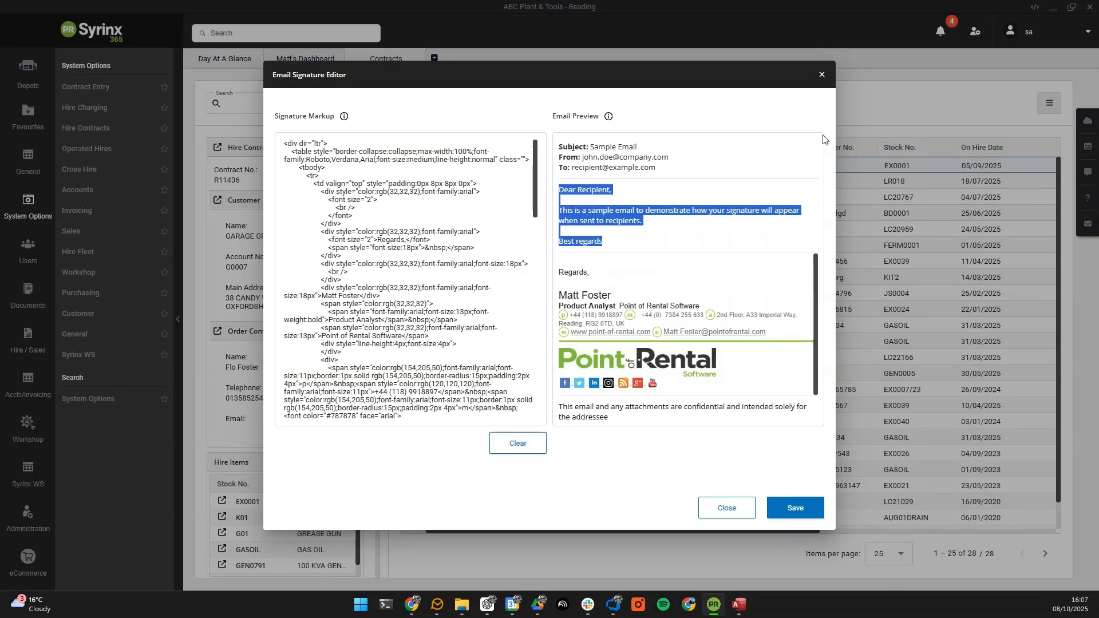
Step: Close the signature editor and switch the left menus back to the main set
{"action": "left_click", "coordinate": [822, 74]}
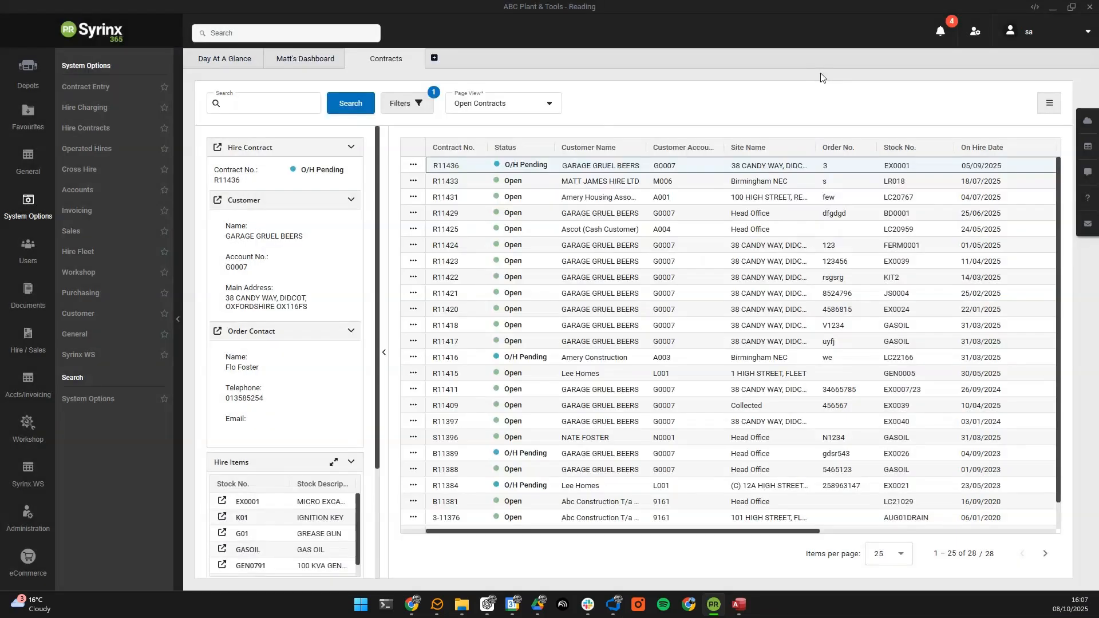
{"action": "left_click", "coordinate": [976, 32]}
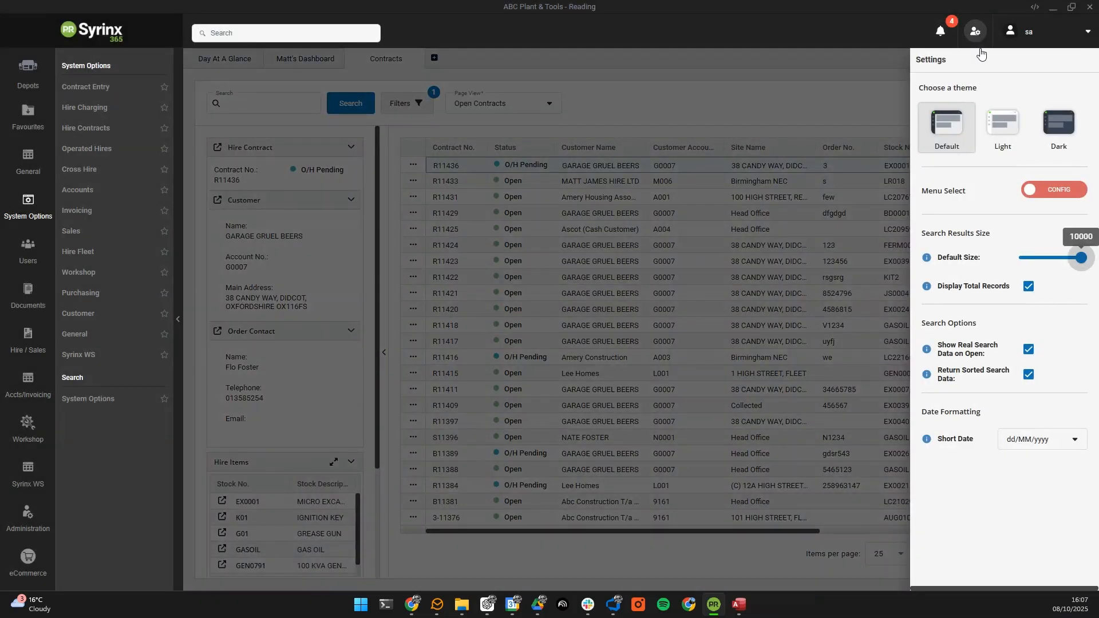
{"action": "left_click", "coordinate": [1039, 194]}
{"action": "left_click", "coordinate": [105, 319]}
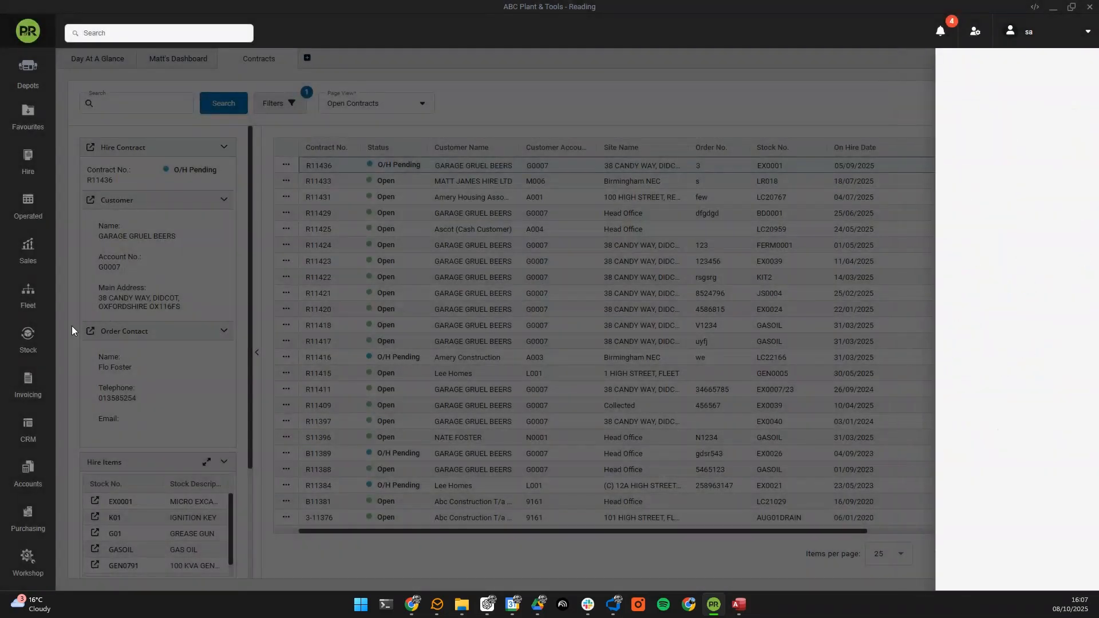
{"action": "scroll", "coordinate": [35, 332], "scroll_direction": "down", "scroll_amount": 3}
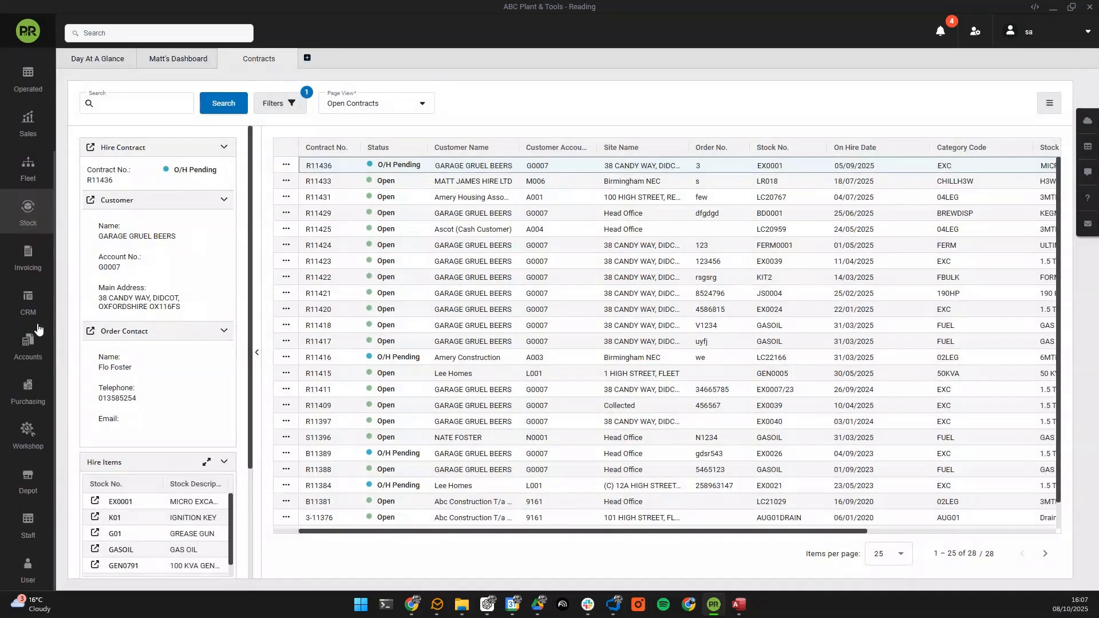
Step: Show the Email tab of User > User Options, with SMTP server smtp.gmail.com
{"action": "left_click", "coordinate": [27, 570]}
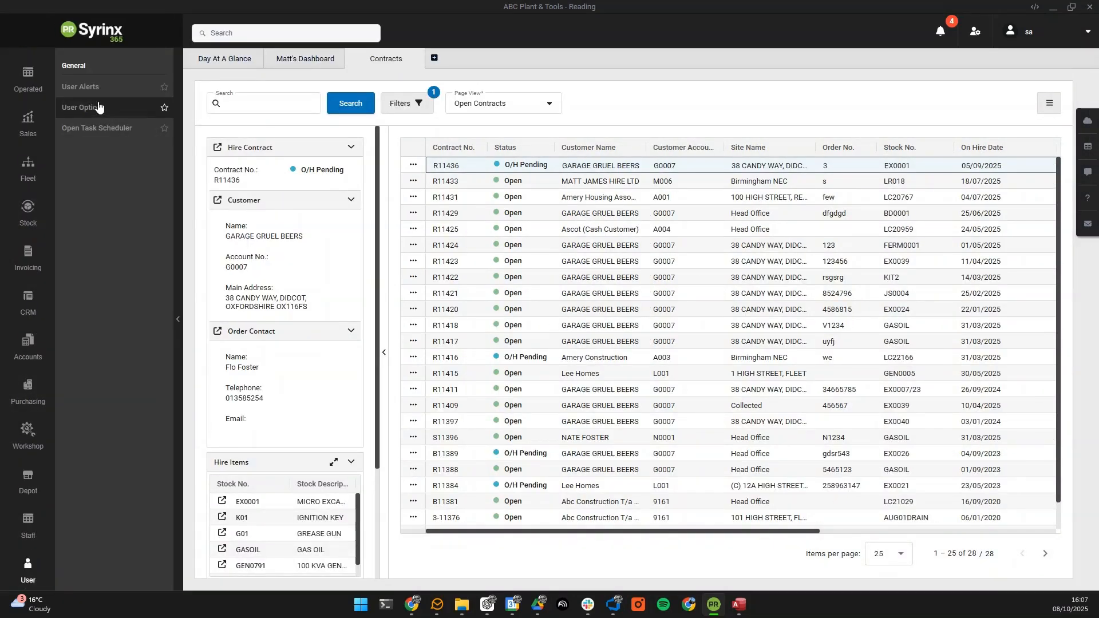
{"action": "left_click", "coordinate": [80, 107]}
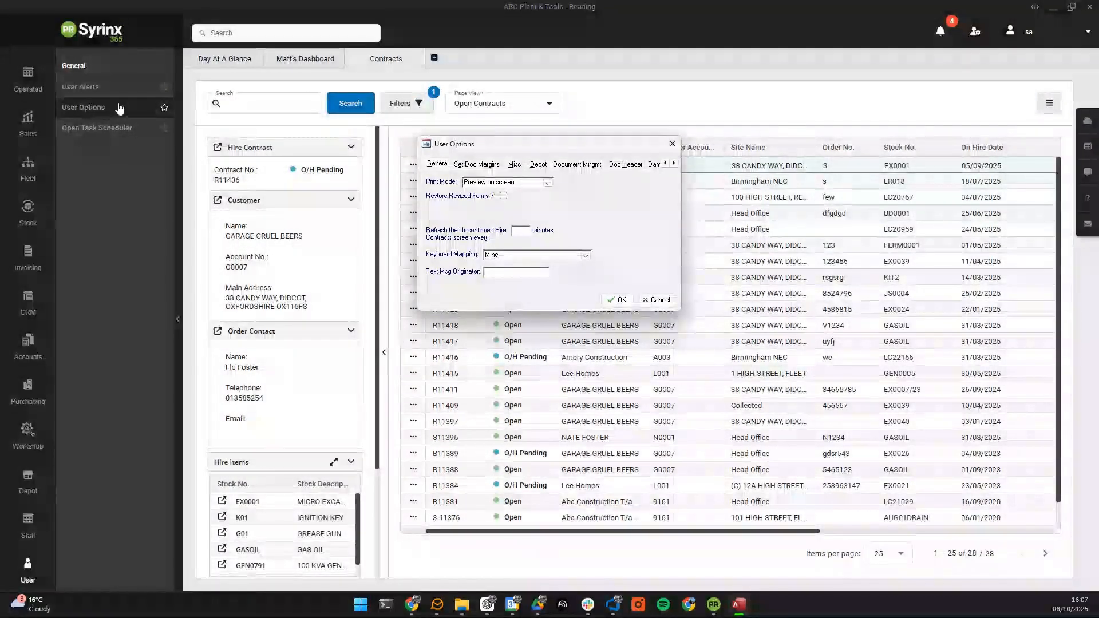
{"action": "key", "text": "Escape"}
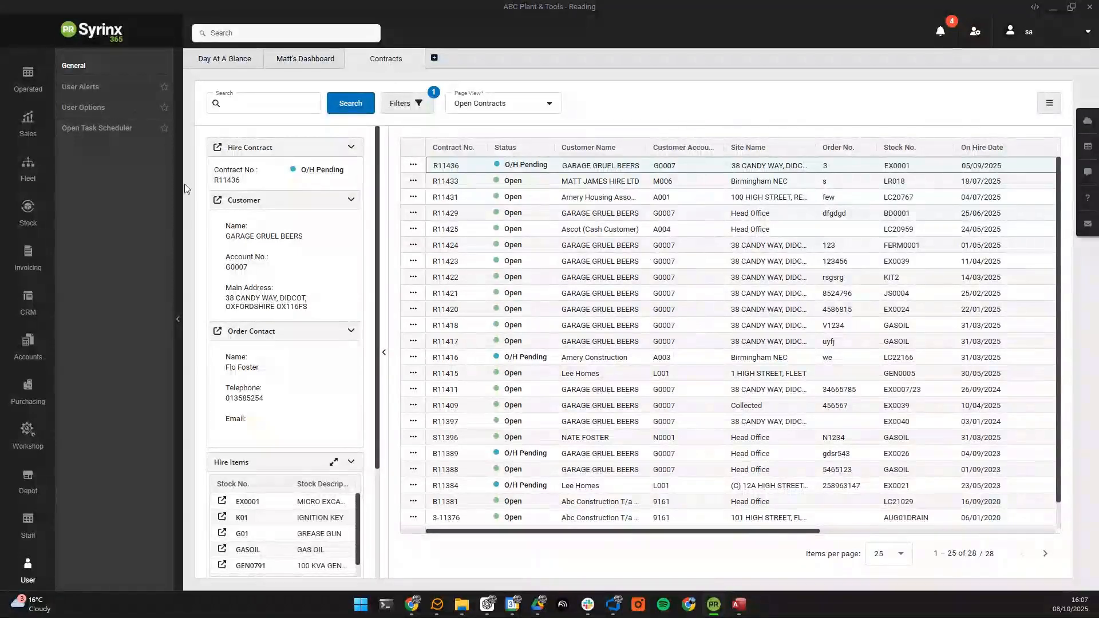
{"action": "left_click", "coordinate": [90, 110]}
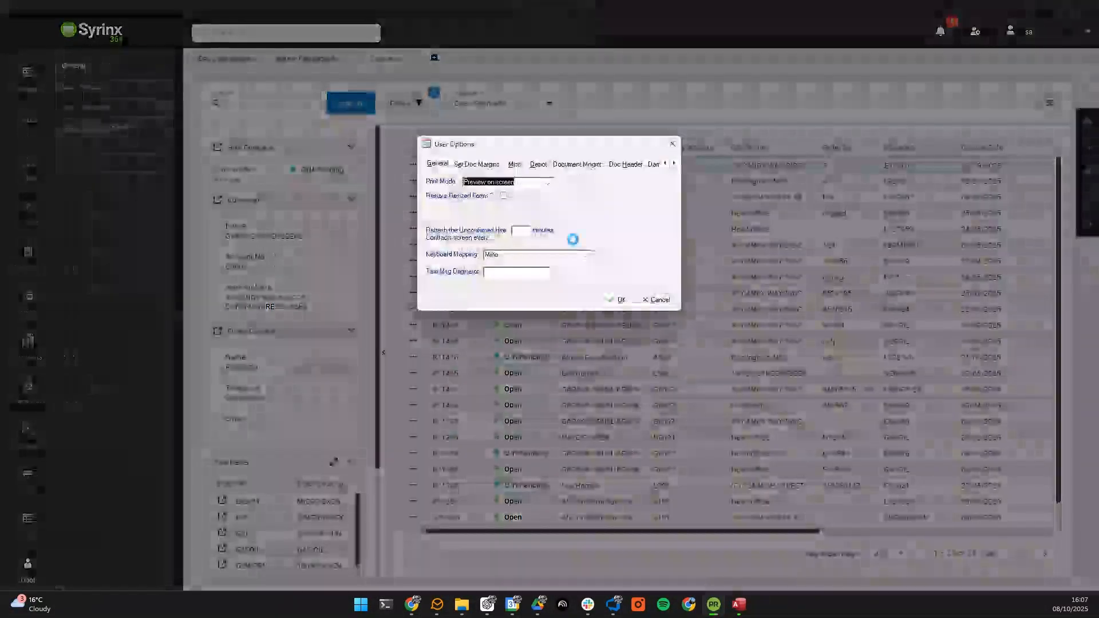
{"action": "left_click", "coordinate": [675, 165]}
{"action": "left_click", "coordinate": [675, 164]}
{"action": "left_click", "coordinate": [675, 165]}
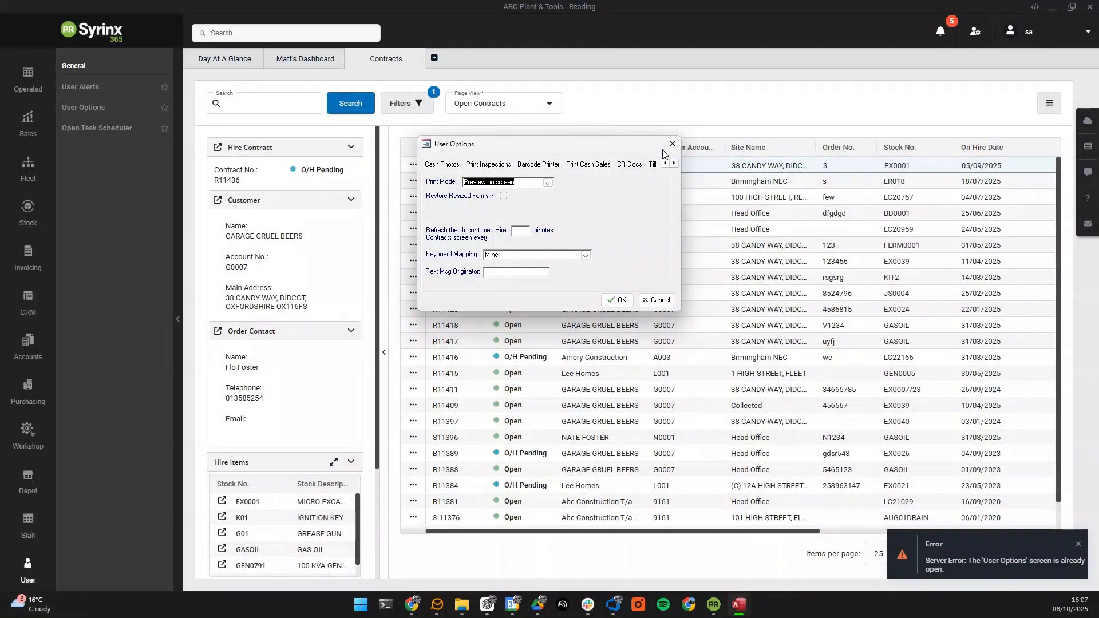
{"action": "left_click", "coordinate": [675, 165]}
{"action": "left_click", "coordinate": [675, 165]}
{"action": "left_click", "coordinate": [675, 164]}
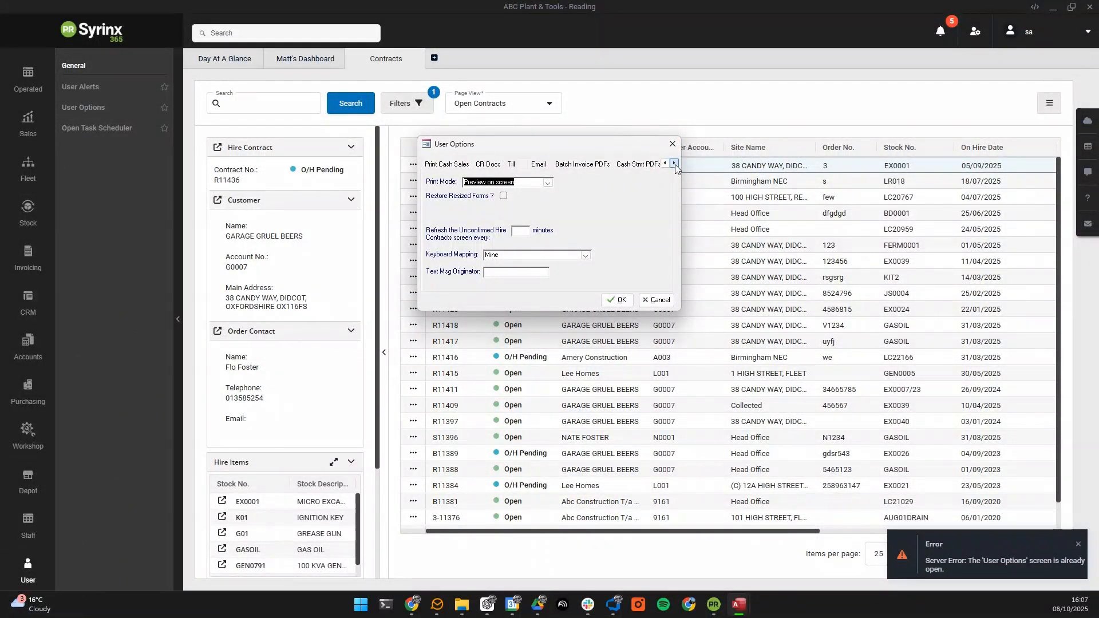
{"action": "left_click", "coordinate": [539, 165]}
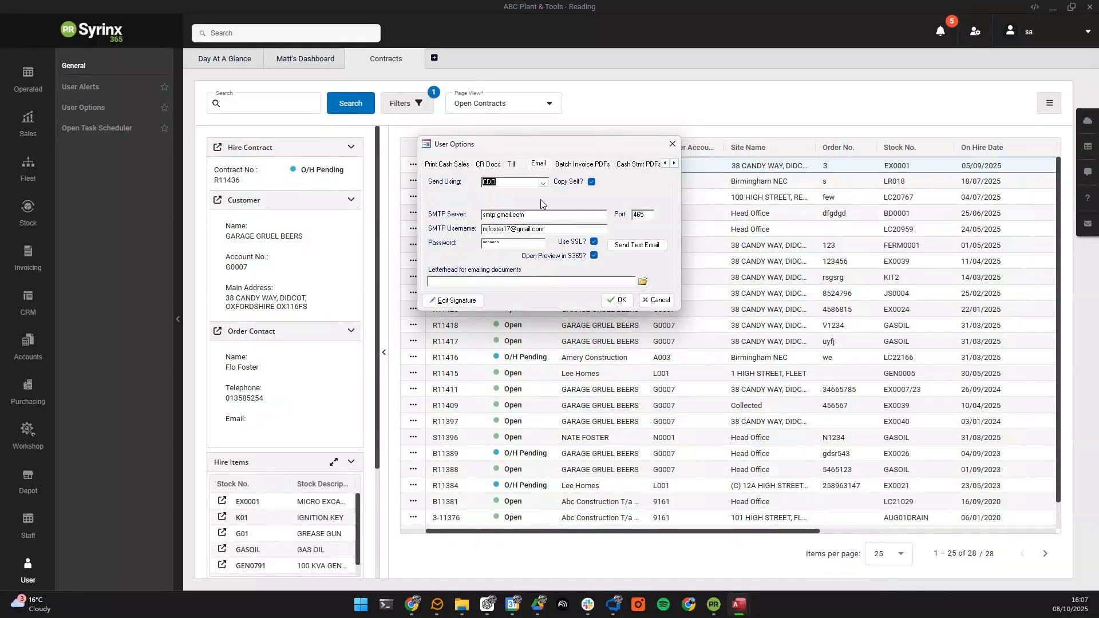
Step: Copy the system's standard HTML signature into the user's email signature, then close the editor
{"action": "left_click", "coordinate": [453, 301]}
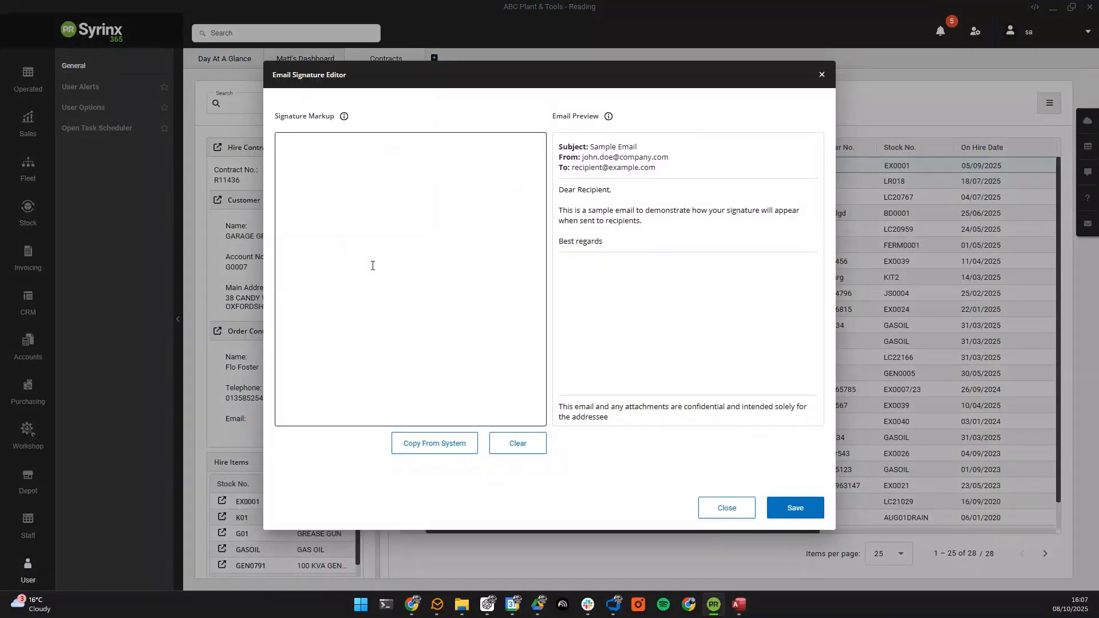
{"action": "left_click", "coordinate": [434, 443]}
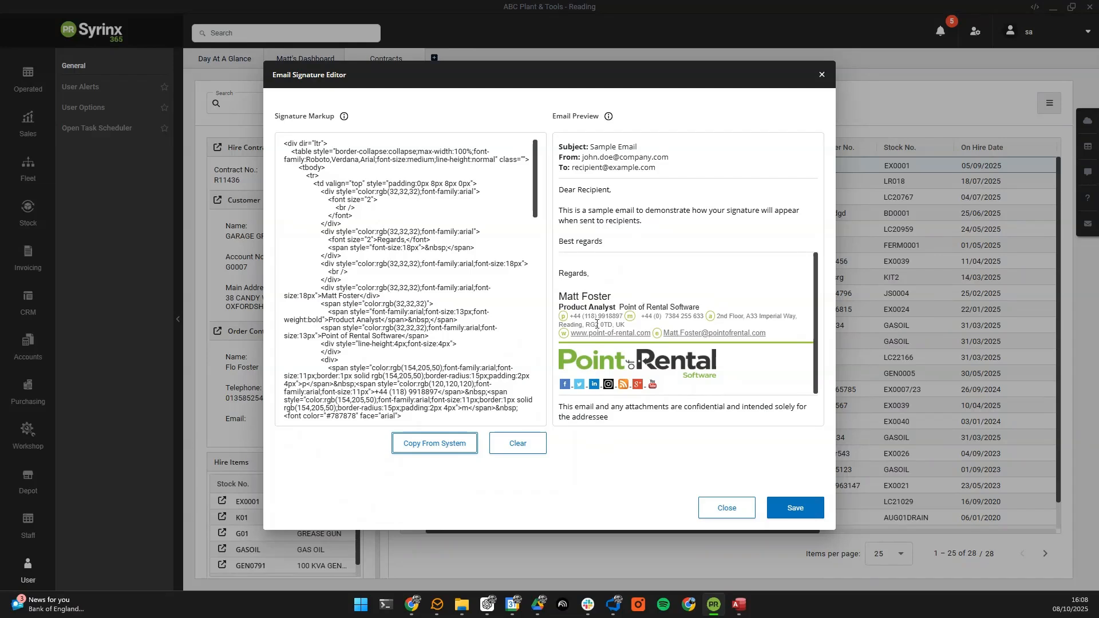
{"action": "left_click", "coordinate": [423, 314]}
{"action": "left_click", "coordinate": [822, 75]}
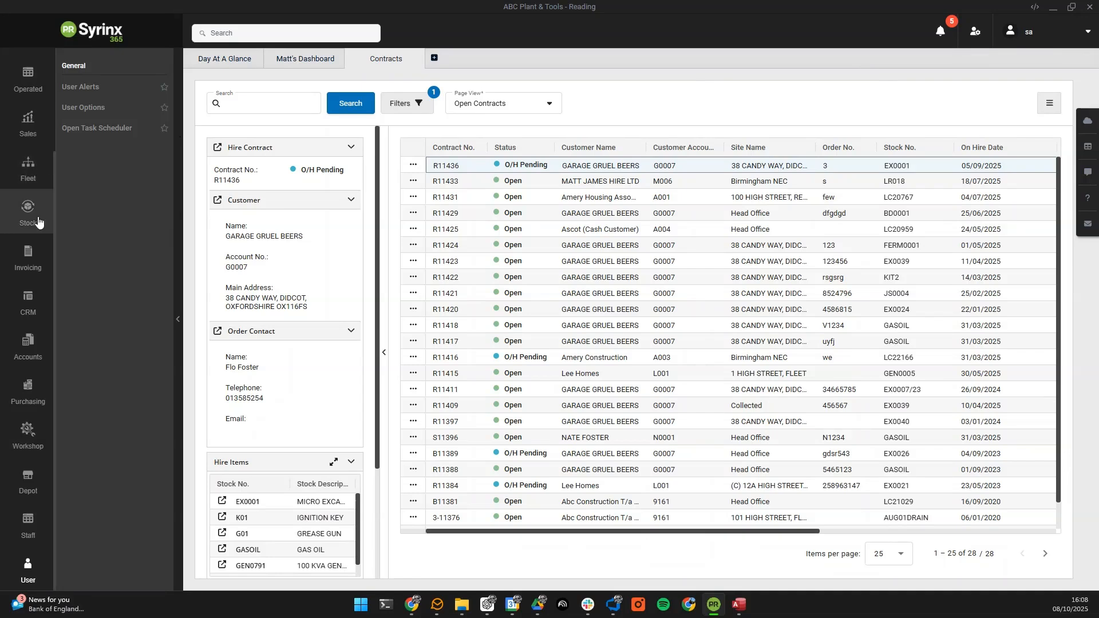
Step: Reprint the Delivery Note (All Items) for Birmingham NEC wine-cabinet contract R11433
{"action": "scroll", "coordinate": [29, 195], "scroll_direction": "up", "scroll_amount": 3}
{"action": "left_click", "coordinate": [28, 160]}
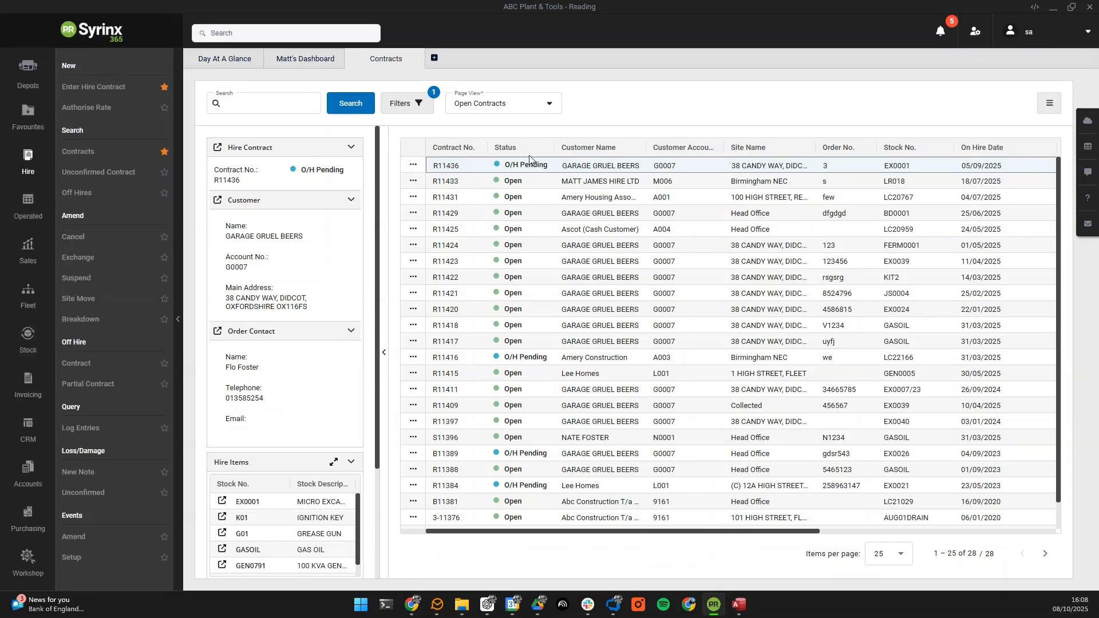
{"action": "left_click", "coordinate": [437, 184]}
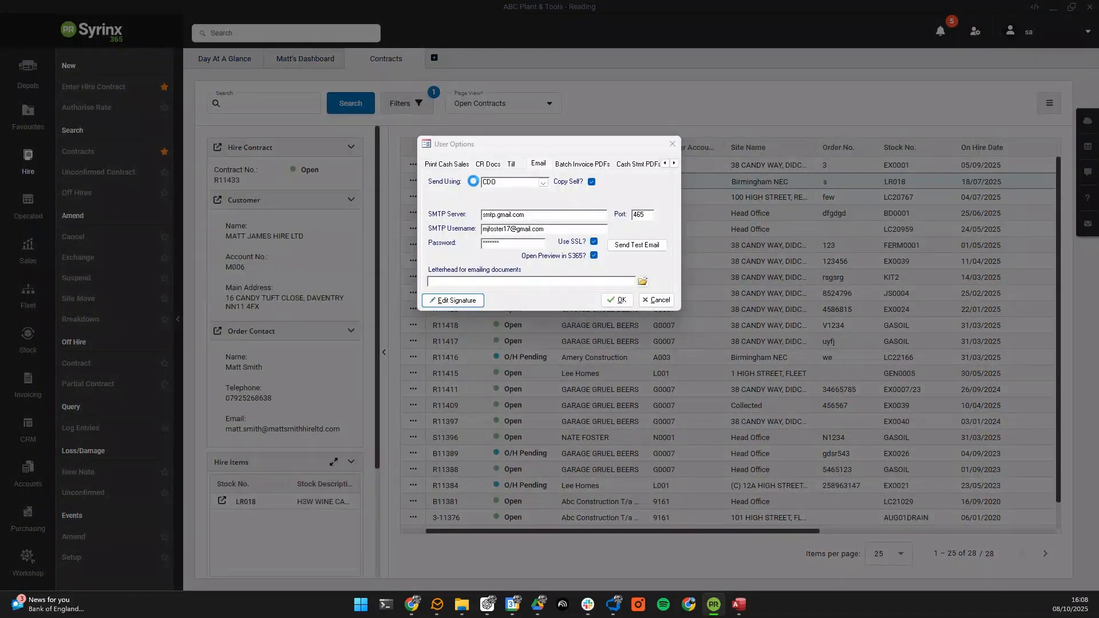
{"action": "left_click", "coordinate": [674, 145]}
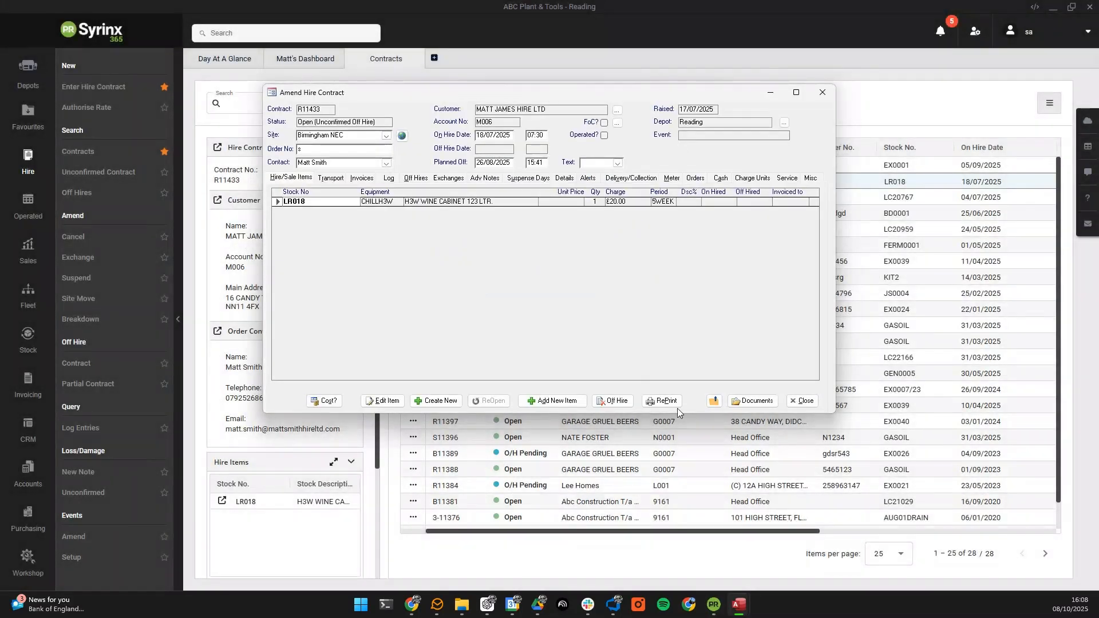
{"action": "left_click", "coordinate": [664, 401]}
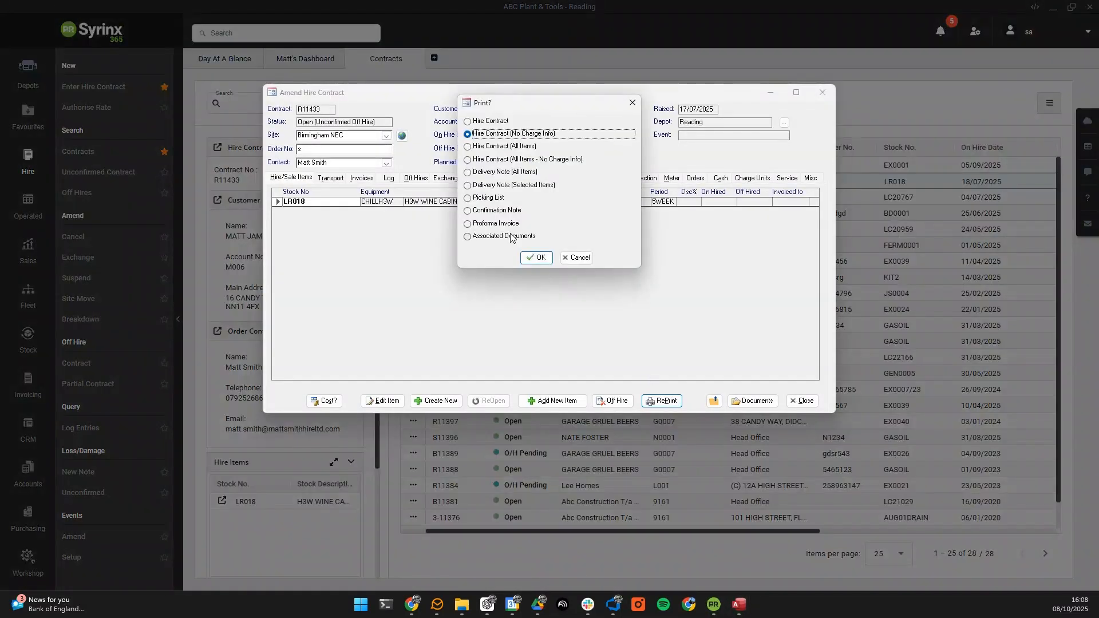
{"action": "left_click", "coordinate": [486, 173]}
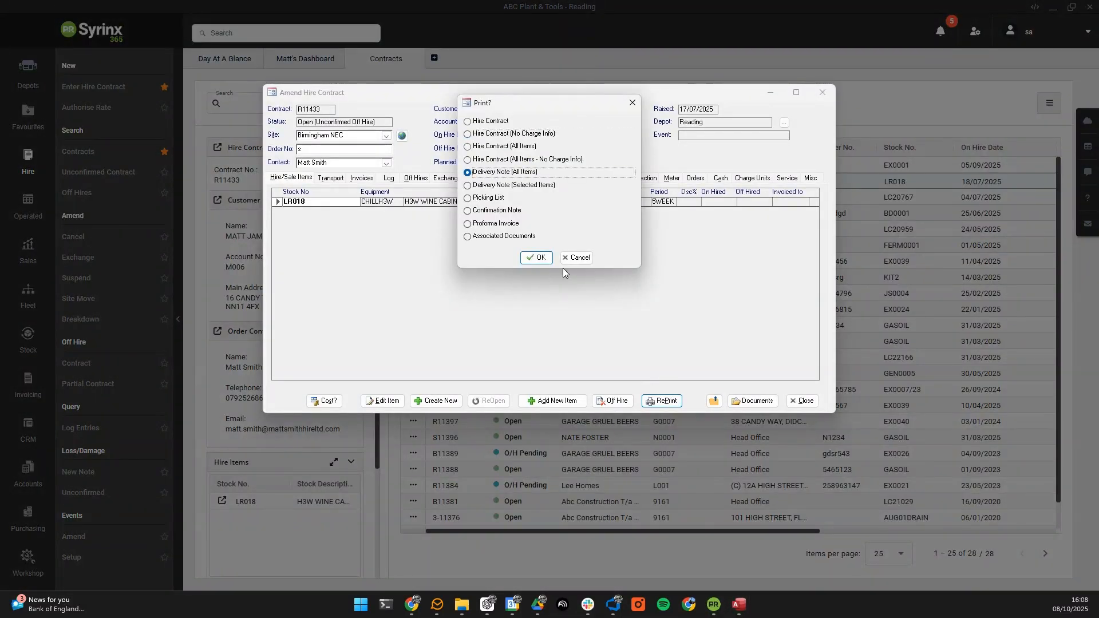
{"action": "left_click", "coordinate": [535, 258]}
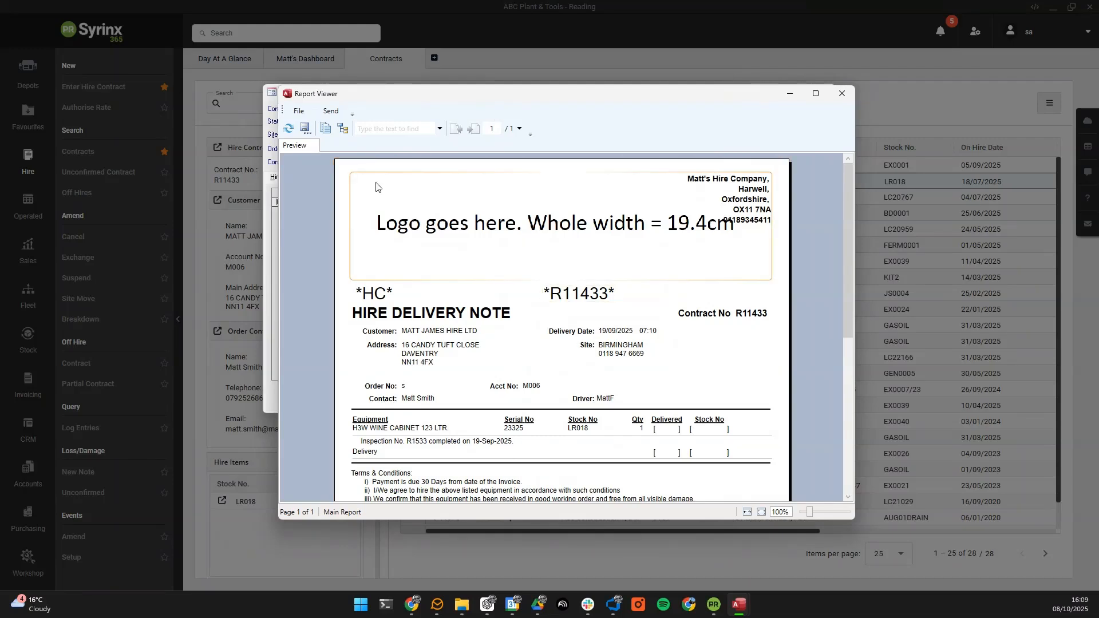
Step: Email the R11433 delivery note to the order contact and preview the draft
{"action": "left_click", "coordinate": [331, 111]}
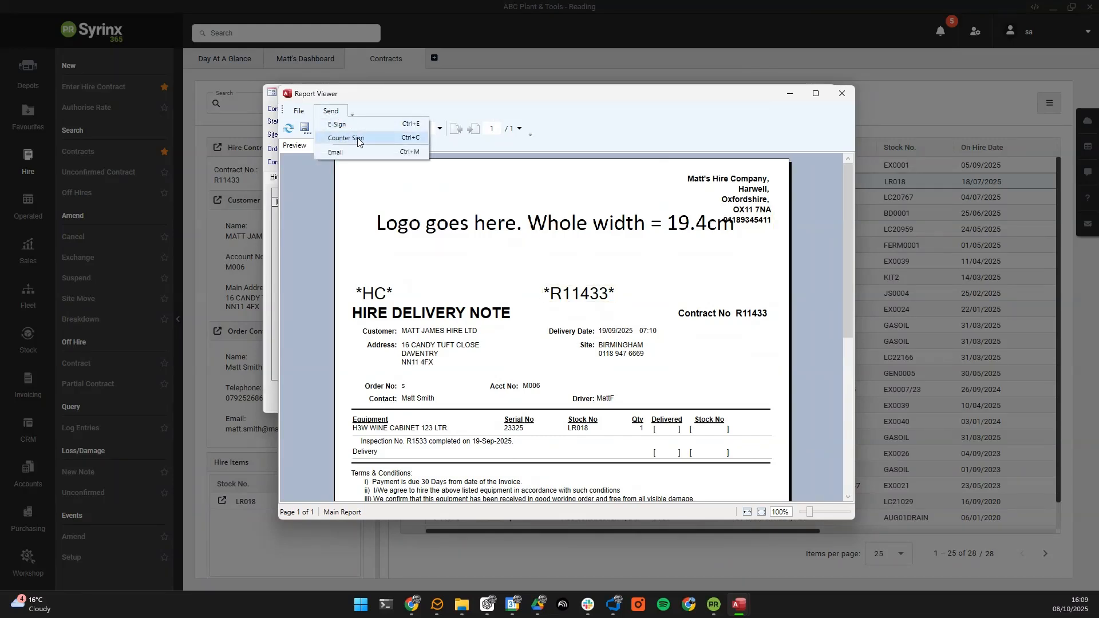
{"action": "left_click", "coordinate": [345, 153]}
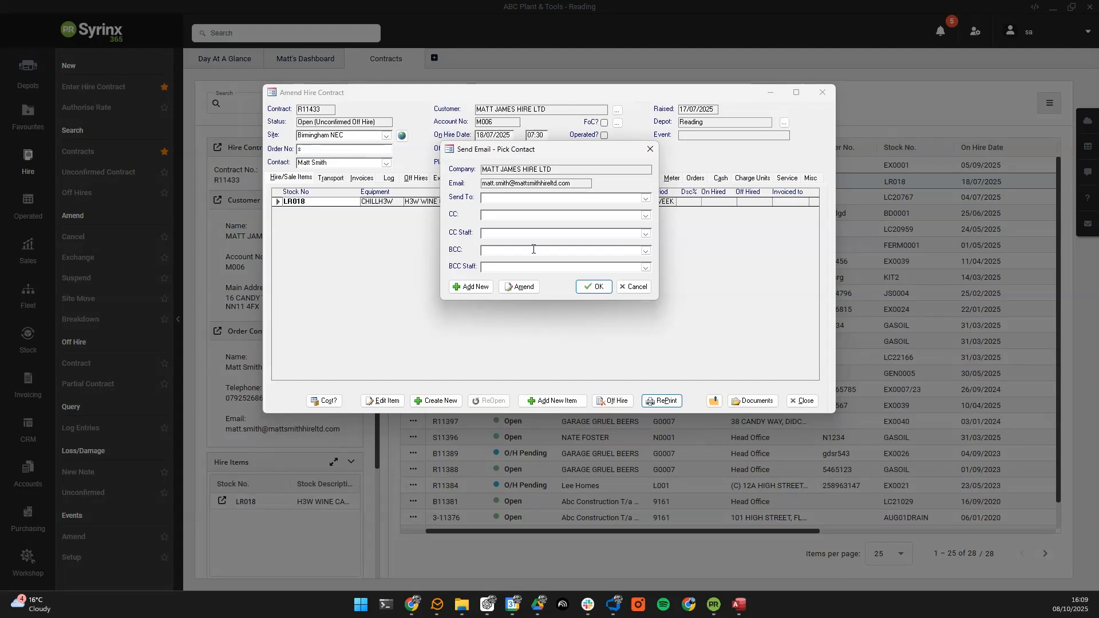
{"action": "left_click", "coordinate": [644, 198]}
{"action": "left_click", "coordinate": [573, 209]}
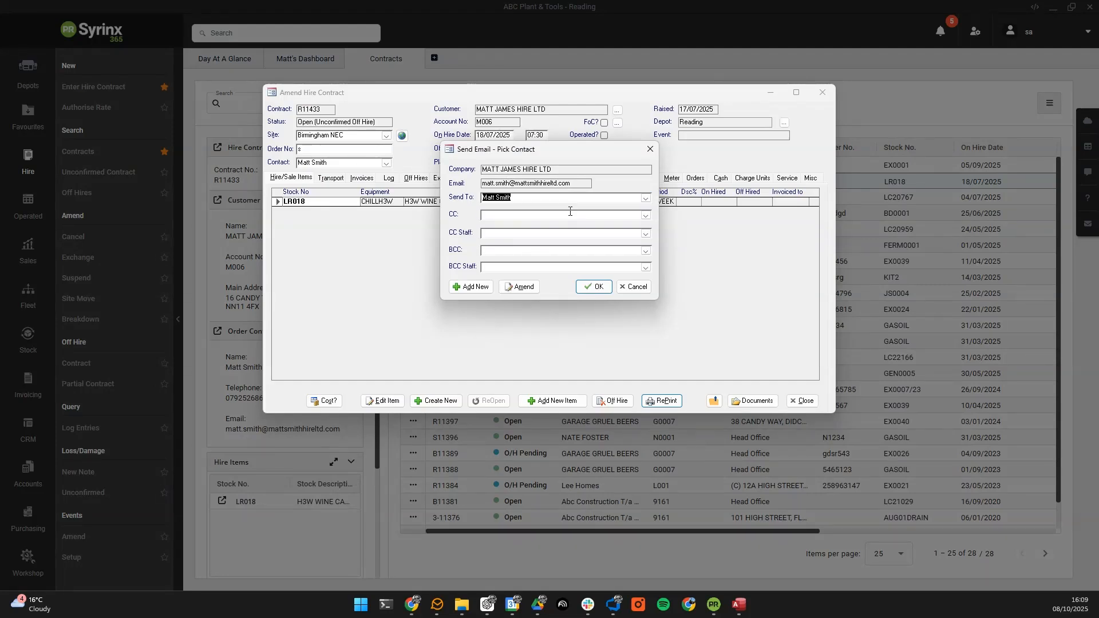
{"action": "left_click", "coordinate": [594, 287]}
{"action": "left_click", "coordinate": [650, 342]}
{"action": "left_click", "coordinate": [647, 342]}
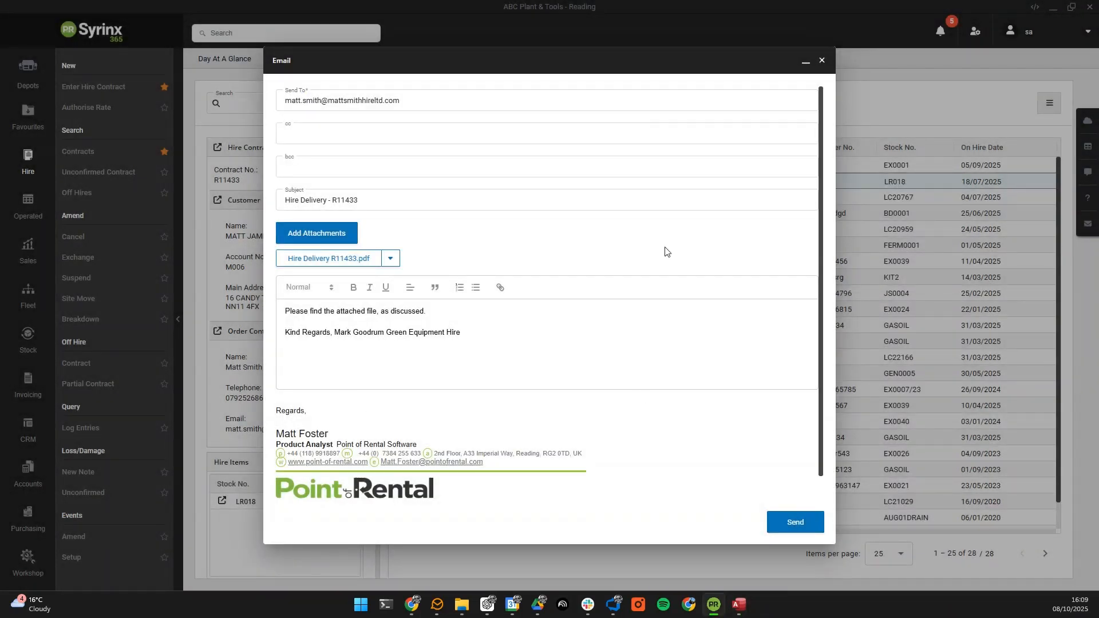
Step: Scroll through the delivery-note email to inspect the signature's logo and social icons
{"action": "scroll", "coordinate": [629, 316], "scroll_direction": "down", "scroll_amount": 1}
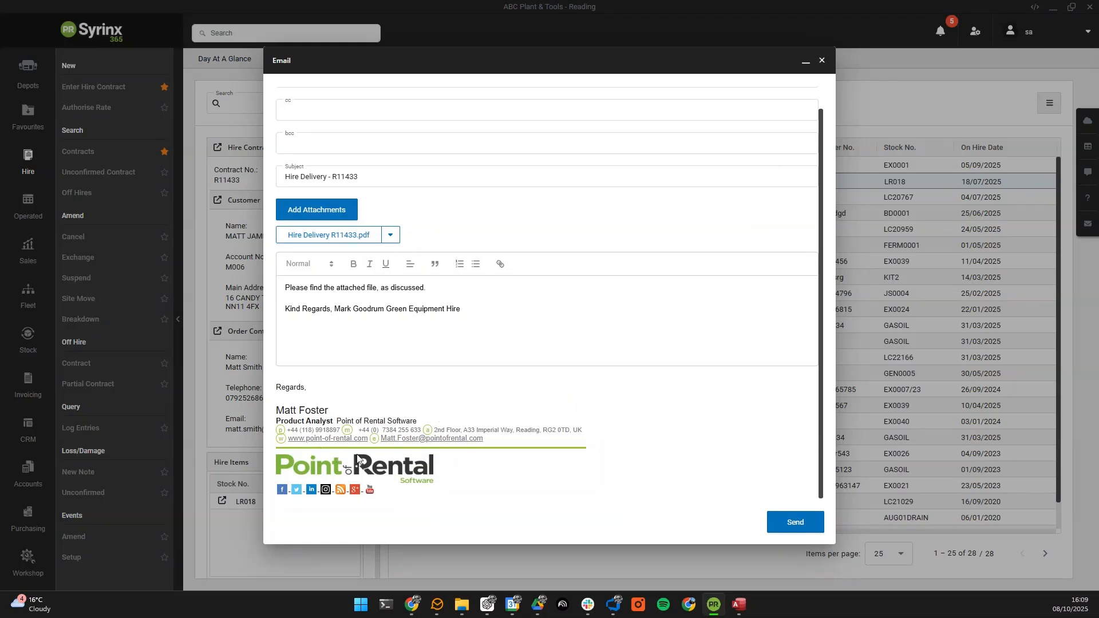
{"action": "scroll", "coordinate": [412, 439], "scroll_direction": "up", "scroll_amount": 1}
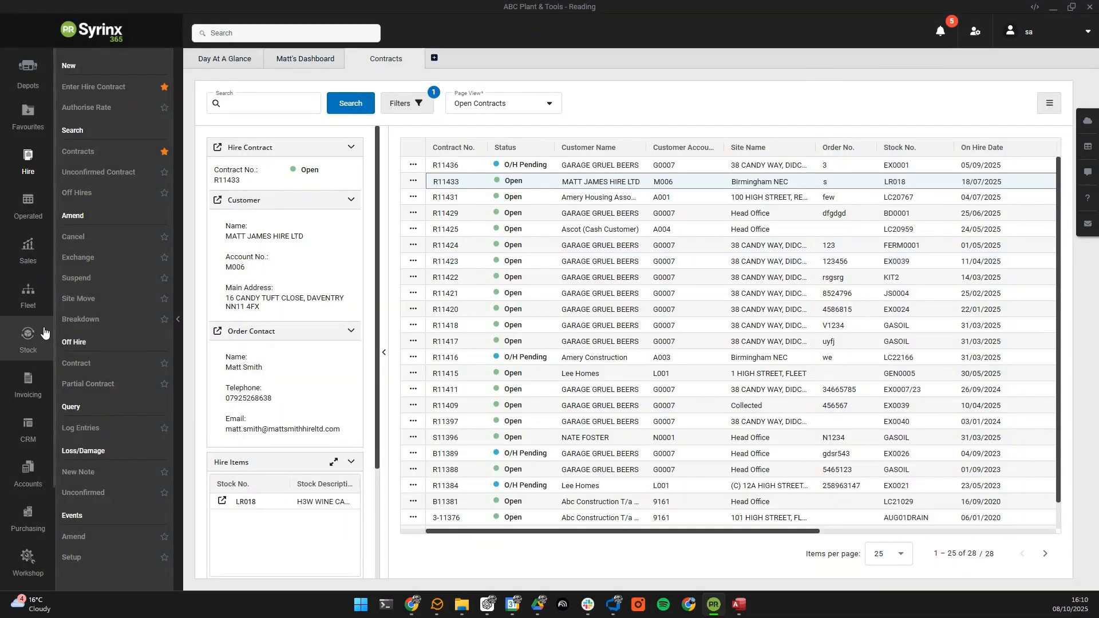
Step: Open the Invoicing menu and start a new account invoice batch
{"action": "scroll", "coordinate": [36, 335], "scroll_direction": "down", "scroll_amount": 1}
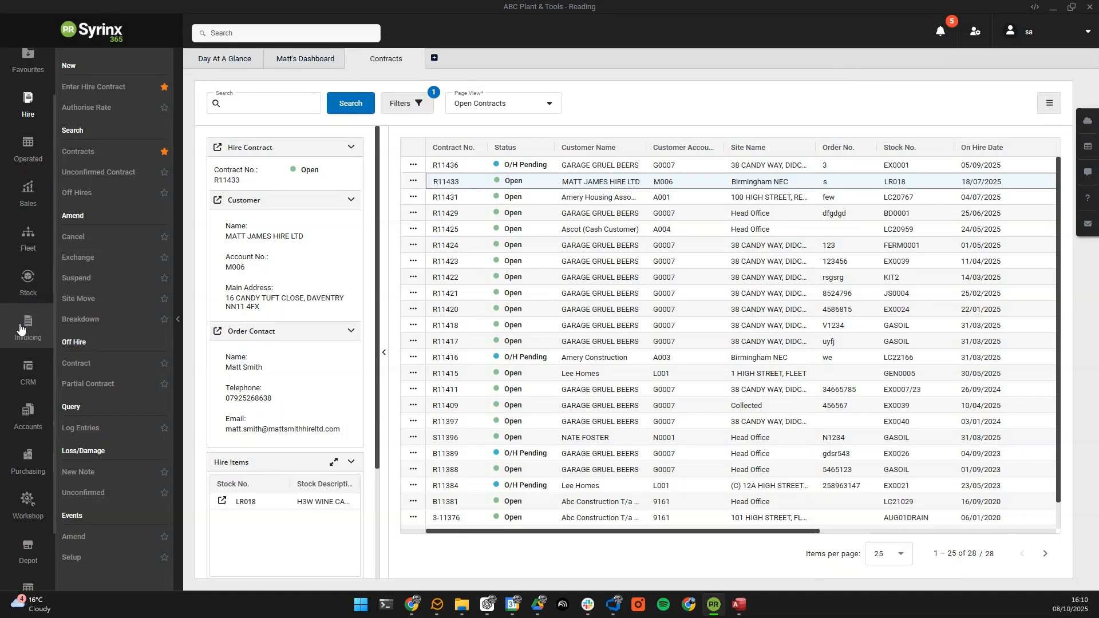
{"action": "left_click", "coordinate": [20, 328]}
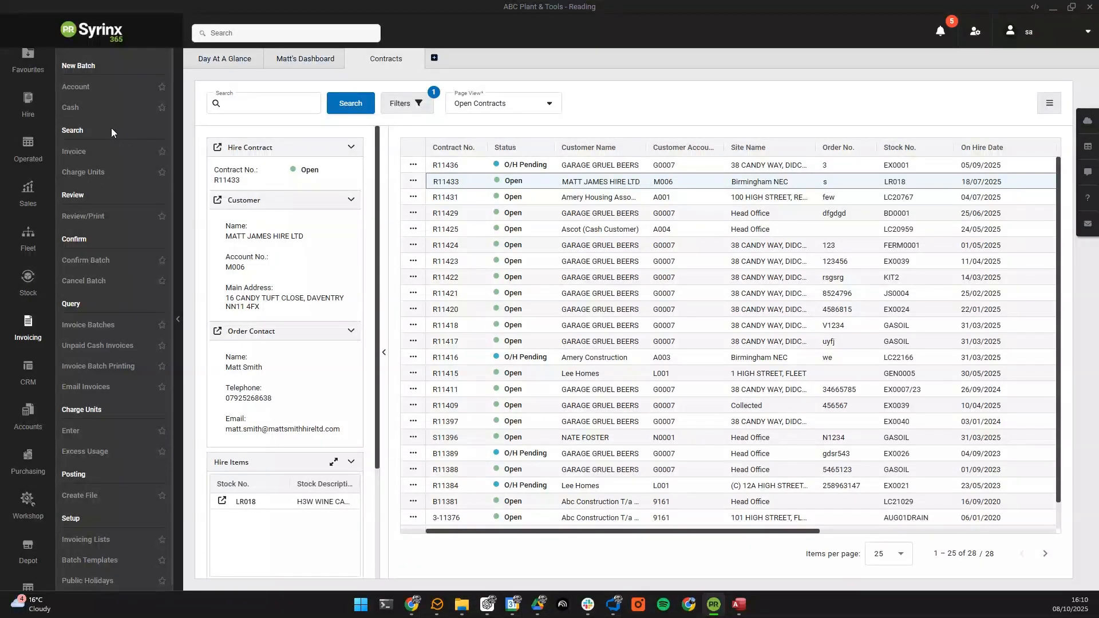
{"action": "left_click", "coordinate": [97, 88]}
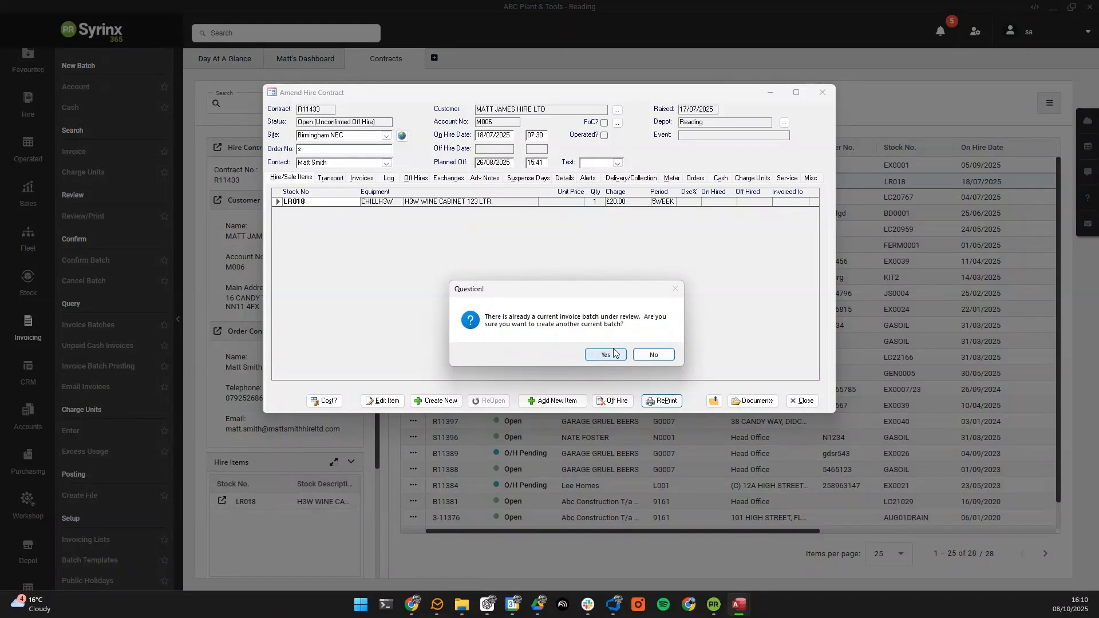
Step: Confirm a new account invoice batch (2458) and draft its three invoice emails with PDFs
{"action": "left_click", "coordinate": [653, 355]}
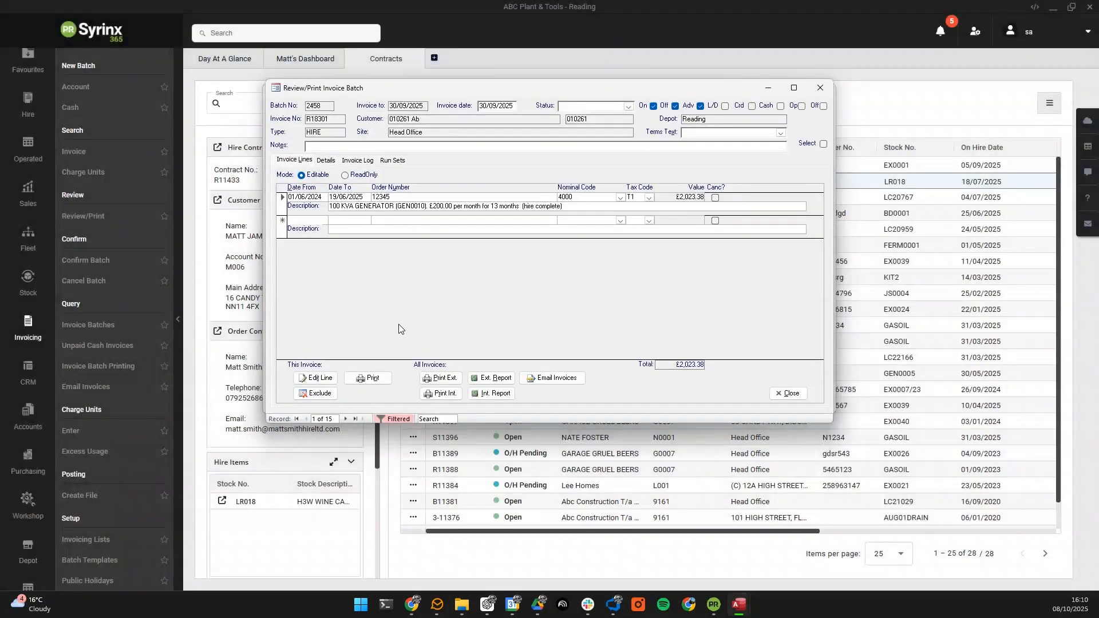
{"action": "left_click", "coordinate": [550, 378]}
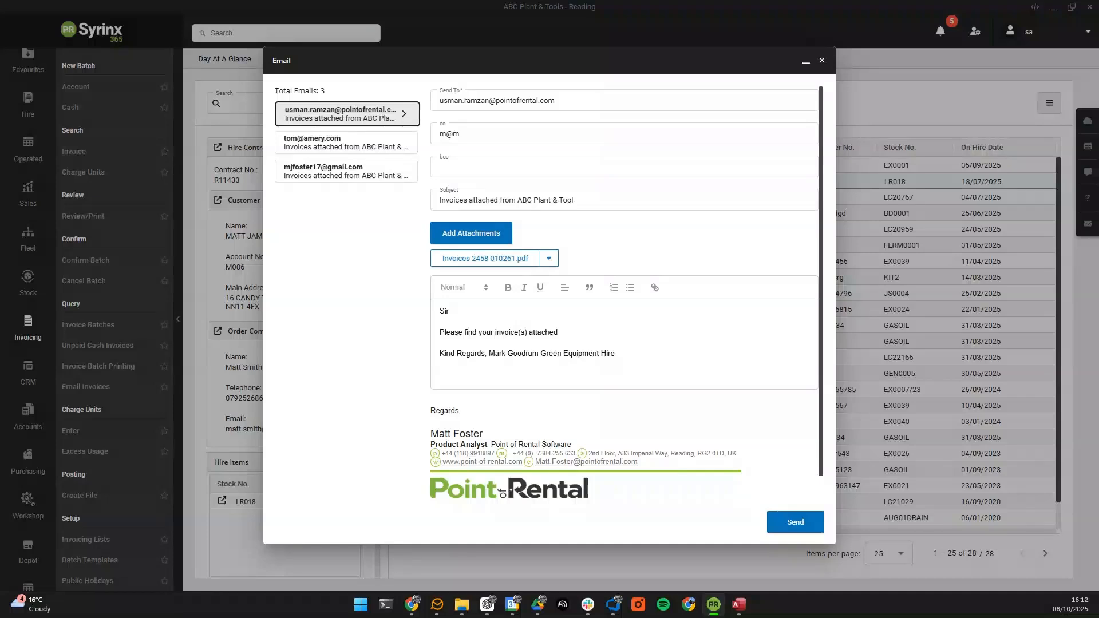
Step: Move the TEMP Cloud Upload File Explorer window aside to reveal the first invoice email
{"action": "key", "text": "alt+Tab"}
{"action": "left_click_drag", "start_coordinate": [527, 83], "coordinate": [576, 180]}
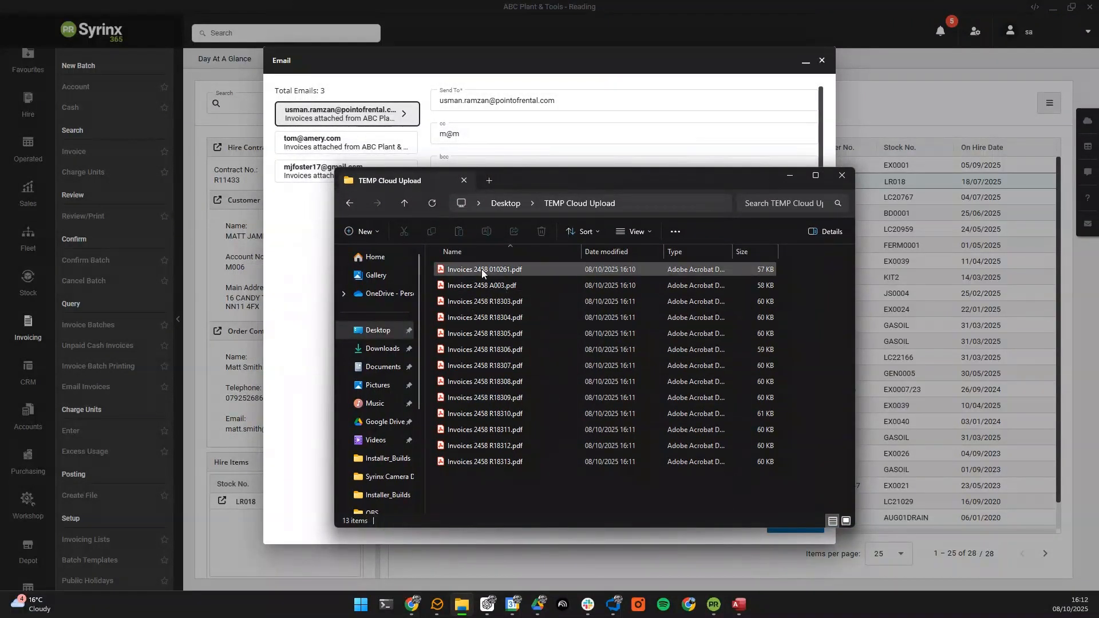
{"action": "left_click_drag", "start_coordinate": [555, 181], "coordinate": [0, 206]}
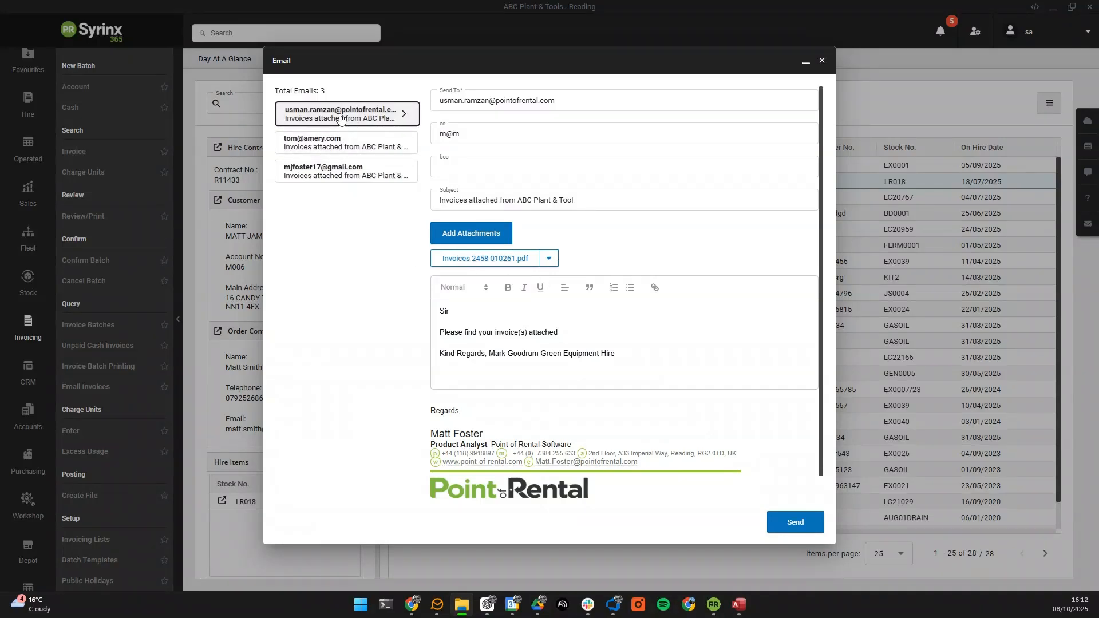
Step: Review all three recipients' invoice emails, greetings, signature and attachments, then send the batch
{"action": "left_click", "coordinate": [350, 165]}
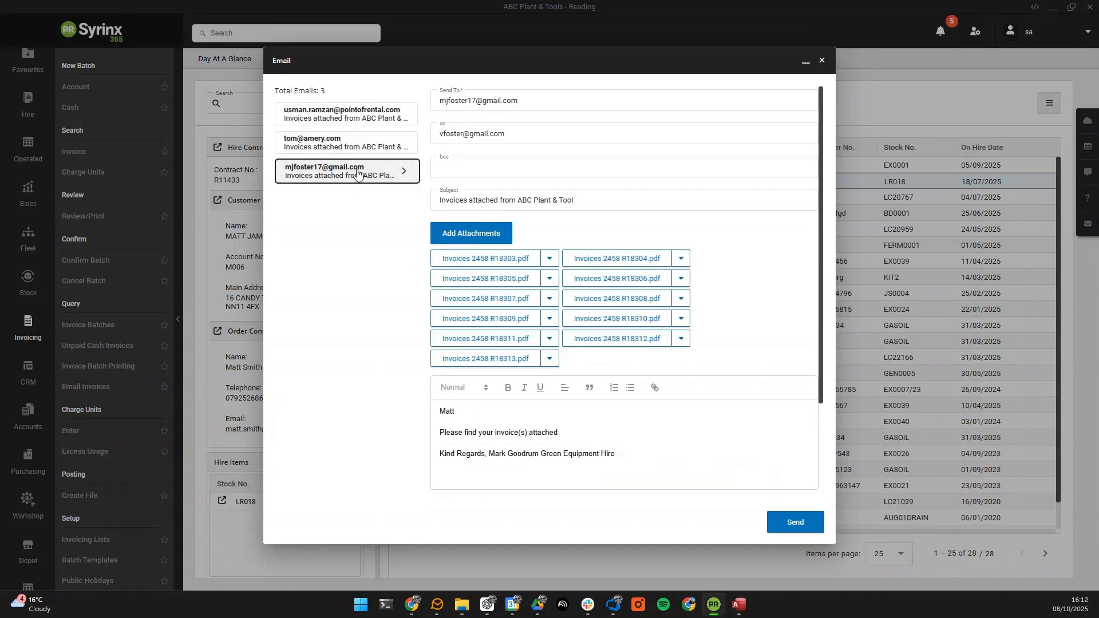
{"action": "left_click", "coordinate": [356, 111]}
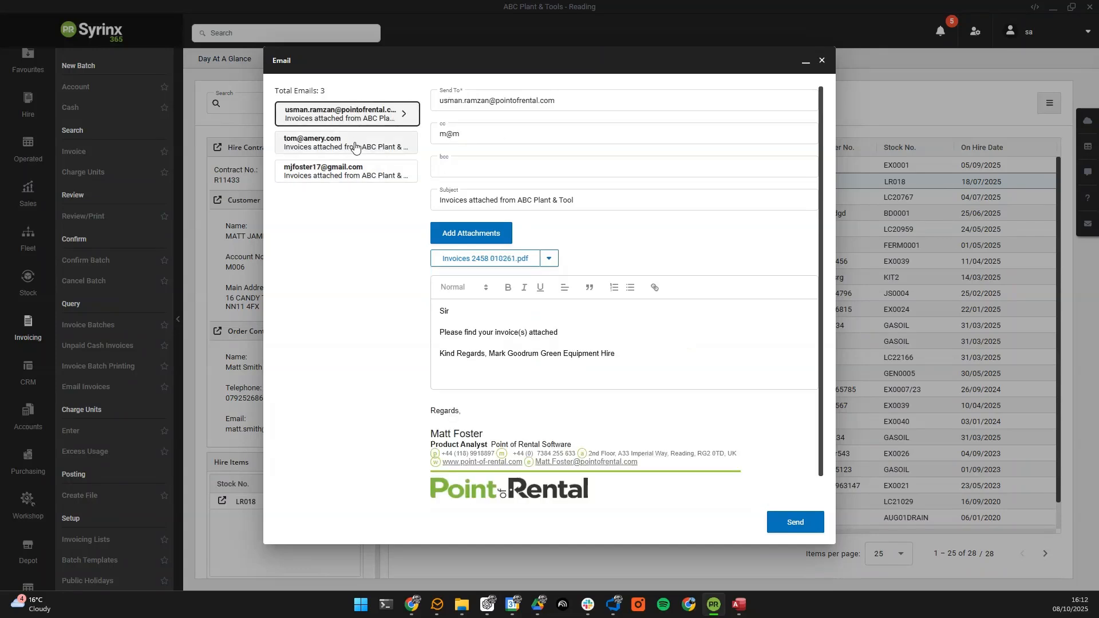
{"action": "left_click", "coordinate": [346, 143]}
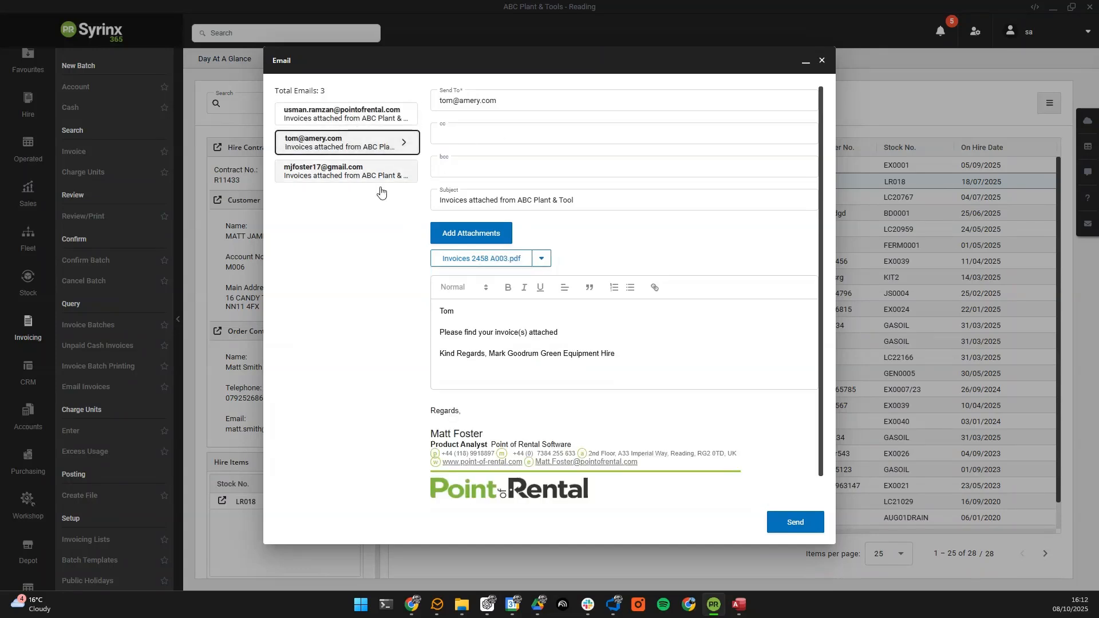
{"action": "left_click", "coordinate": [335, 176]}
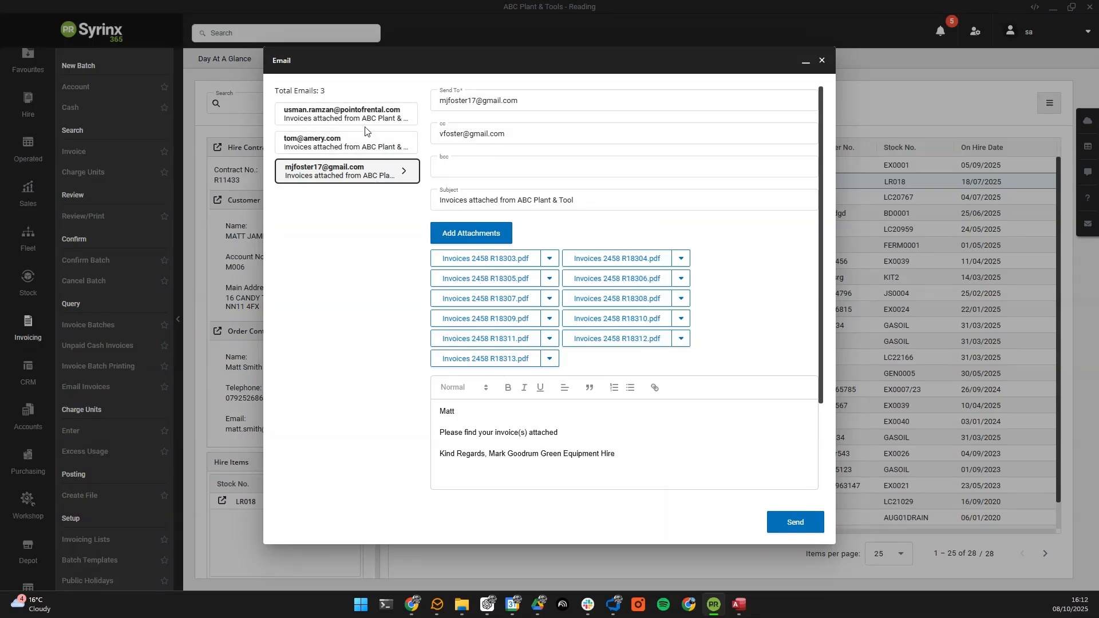
{"action": "left_click", "coordinate": [342, 109]}
{"action": "left_click", "coordinate": [632, 352]}
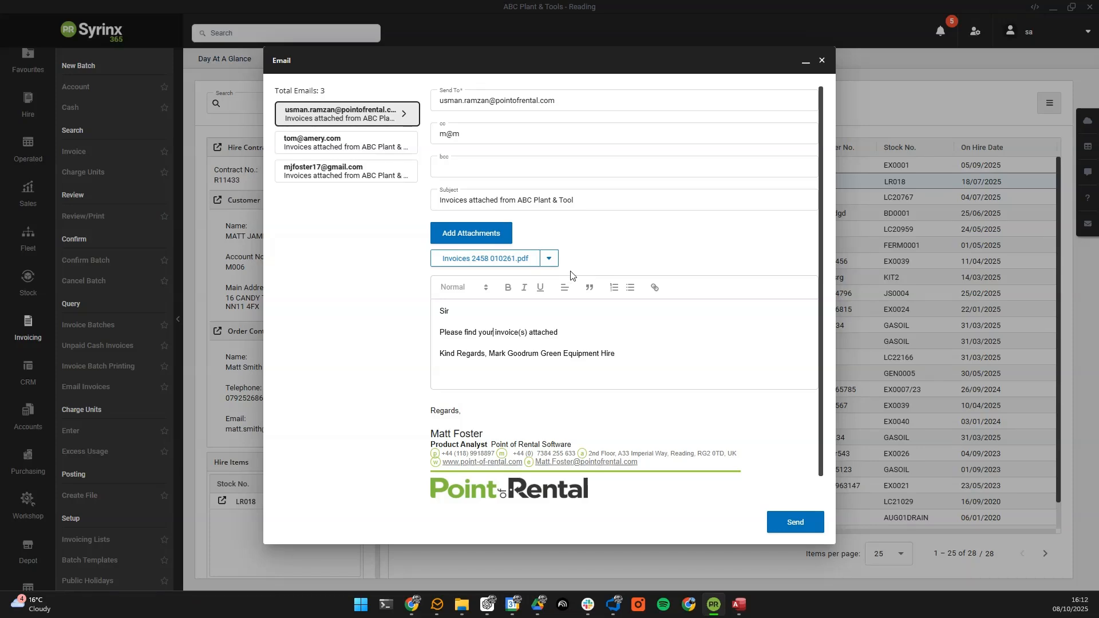
{"action": "left_click", "coordinate": [338, 145]}
{"action": "left_click", "coordinate": [333, 174]}
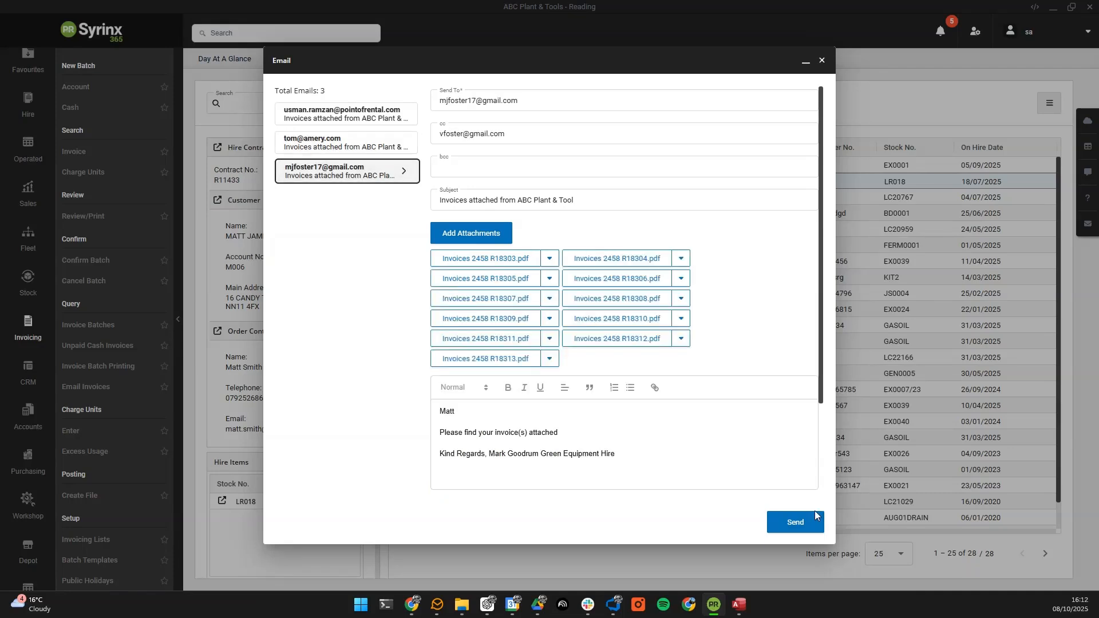
{"action": "left_click", "coordinate": [788, 516]}
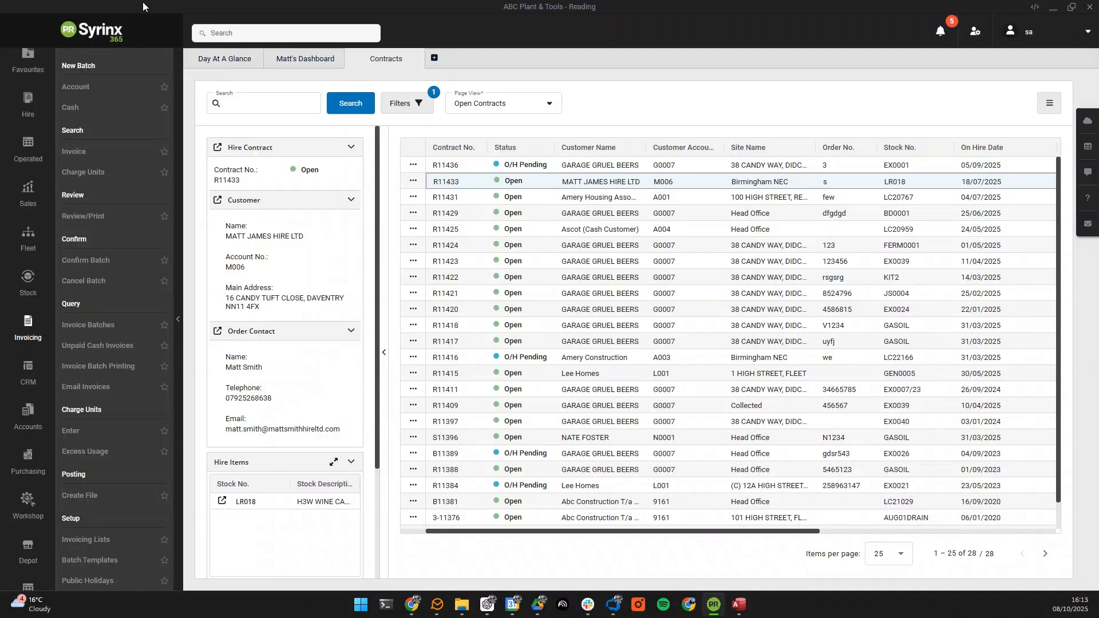
Step: Close the Contracts tab and open the Off Hires list from the Hire area
{"action": "left_click", "coordinate": [417, 59]}
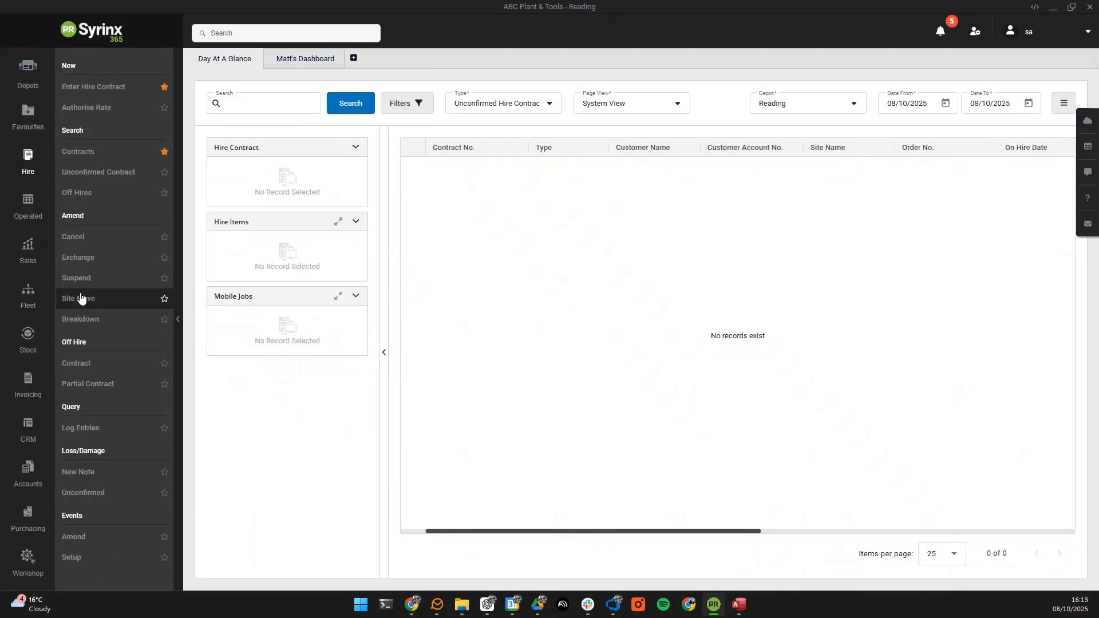
{"action": "left_click", "coordinate": [103, 195]}
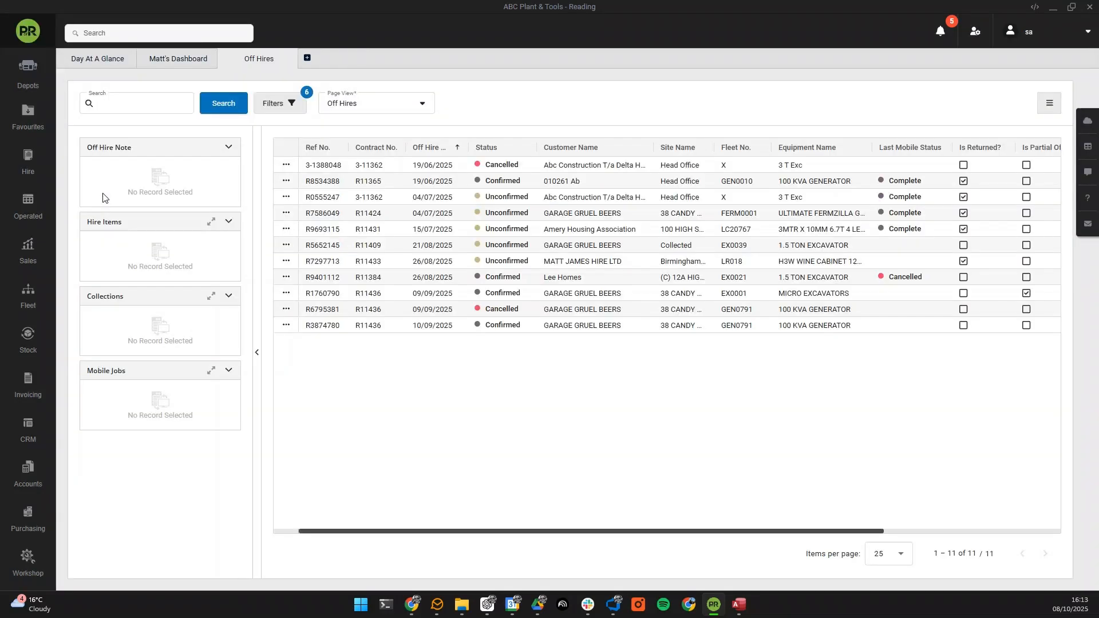
{"action": "left_click", "coordinate": [29, 166]}
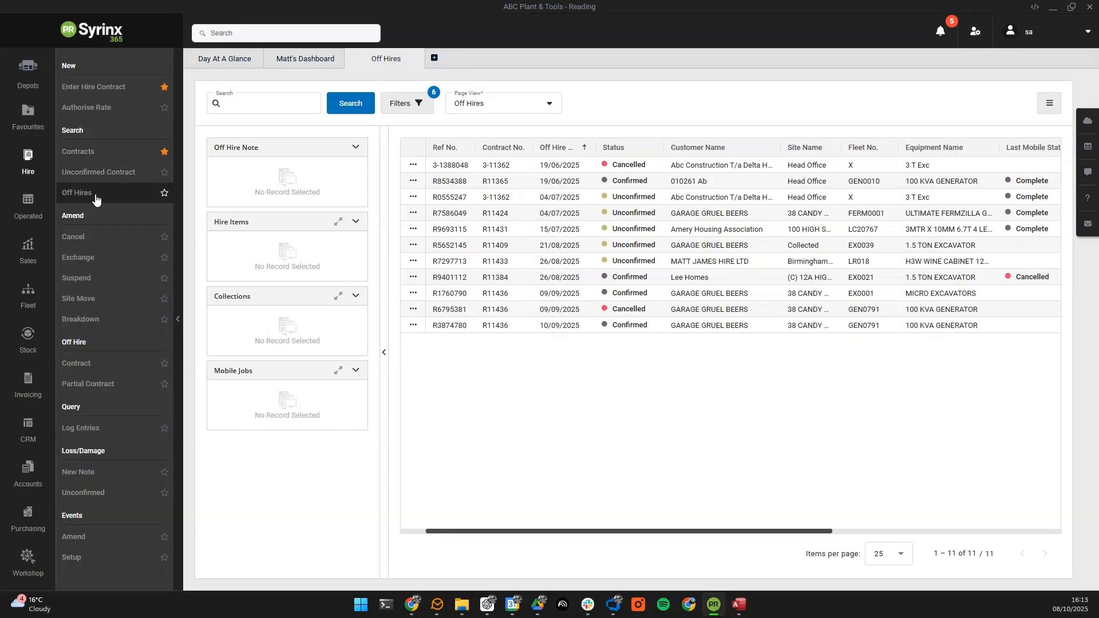
Step: Switch Off Hires to System View and reveal its Unconfirmed filter showing six records
{"action": "left_click", "coordinate": [533, 108]}
{"action": "left_click", "coordinate": [494, 150]}
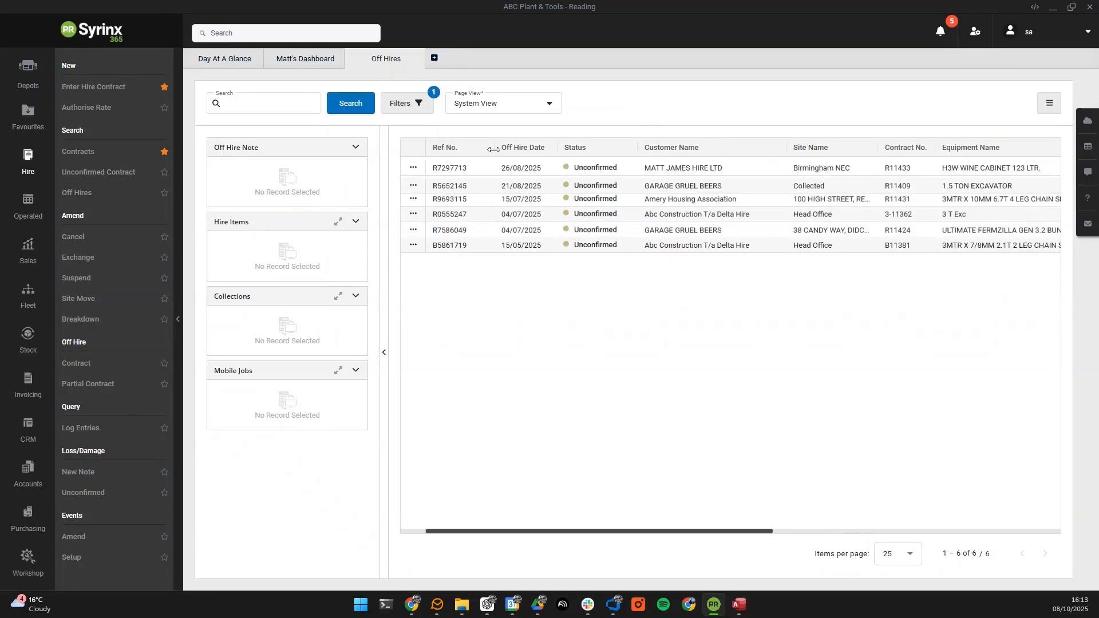
{"action": "left_click", "coordinate": [419, 108]}
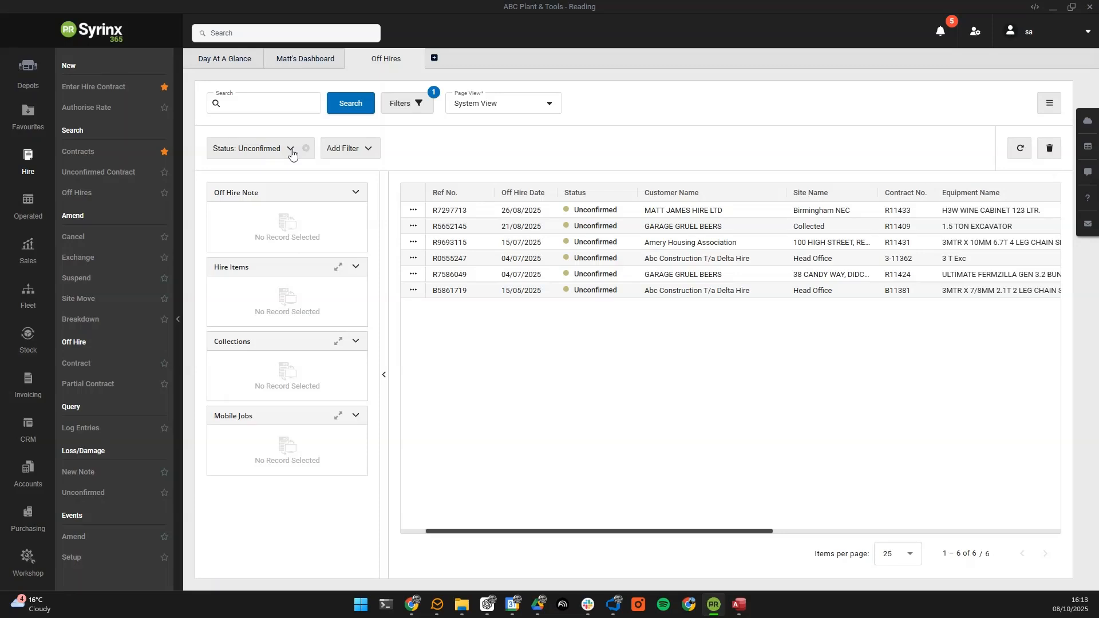
Step: Apply the saved Off Hires view under My Views to list all 11 off hires
{"action": "left_click", "coordinate": [481, 101]}
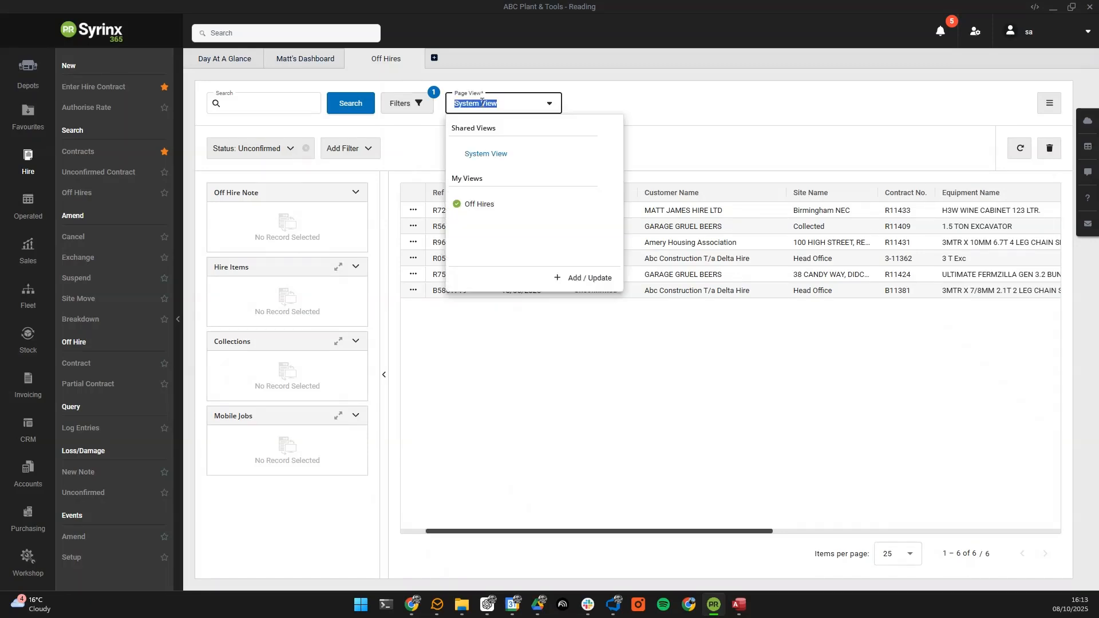
{"action": "left_click", "coordinate": [509, 207]}
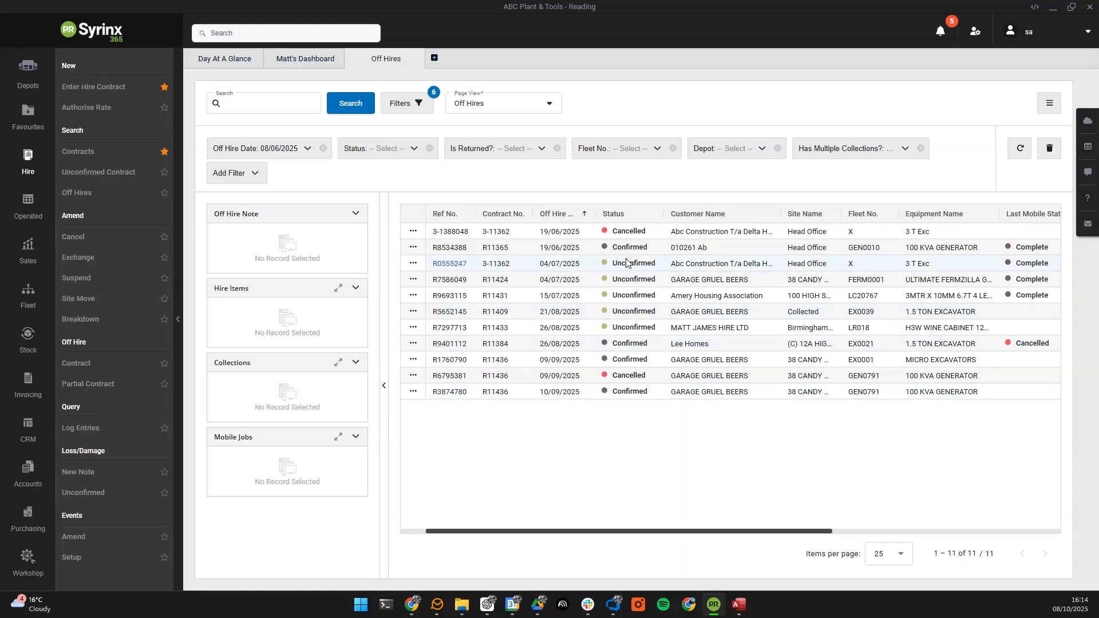
Step: Inspect the Abc Construction 04/07/2025 off hire's collection job and contract, closing without confirming
{"action": "left_click", "coordinate": [447, 266]}
{"action": "left_click", "coordinate": [447, 267]}
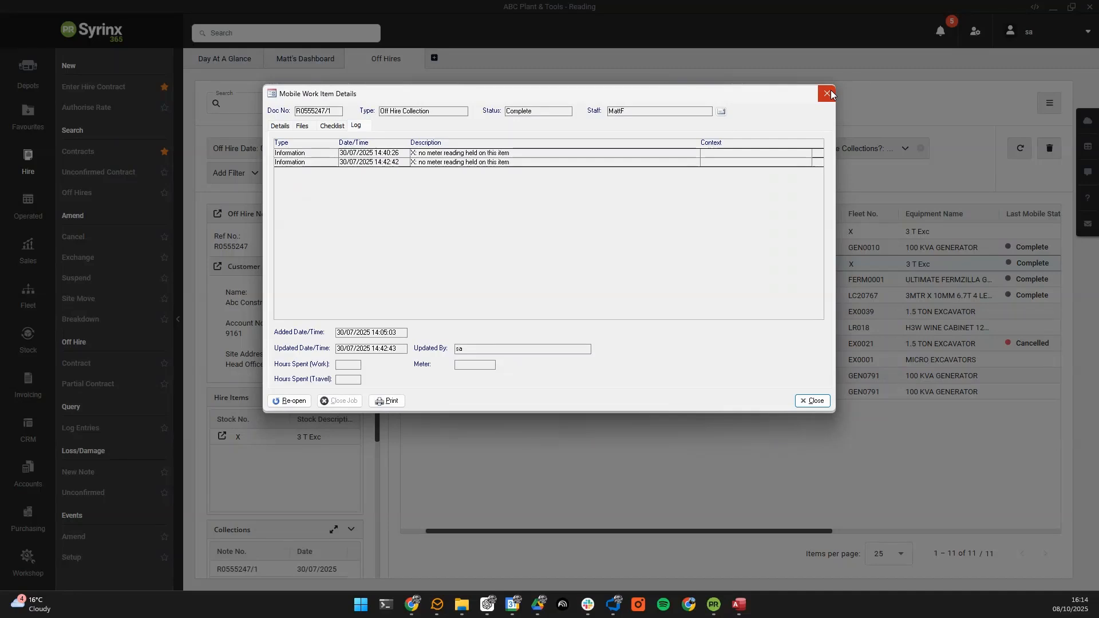
{"action": "left_click", "coordinate": [831, 92]}
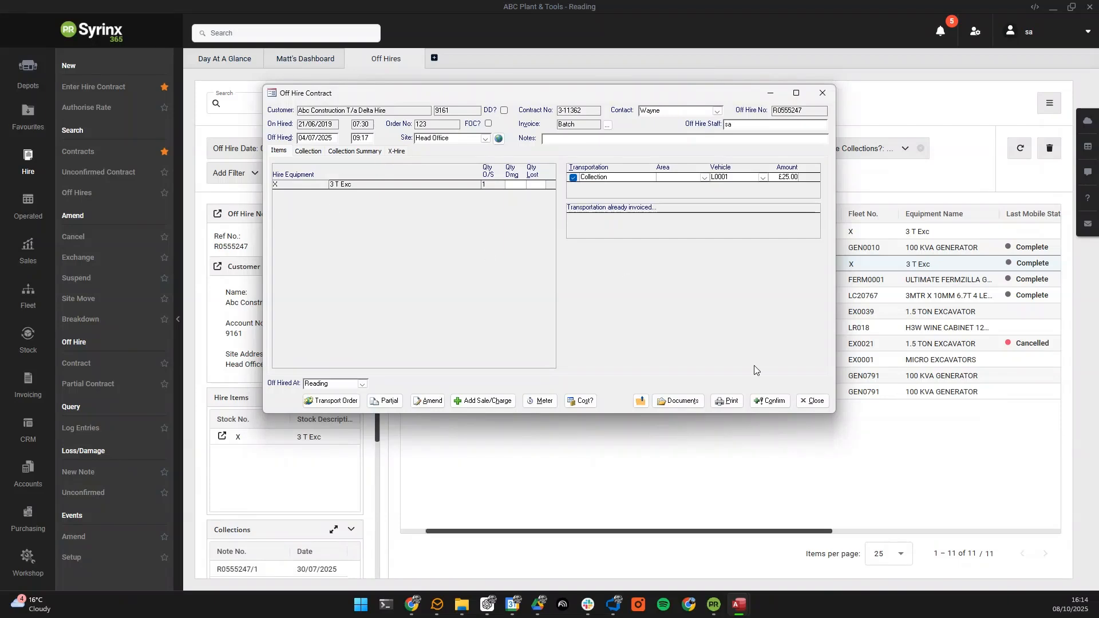
{"action": "left_click", "coordinate": [813, 402]}
{"action": "left_click", "coordinate": [605, 354]}
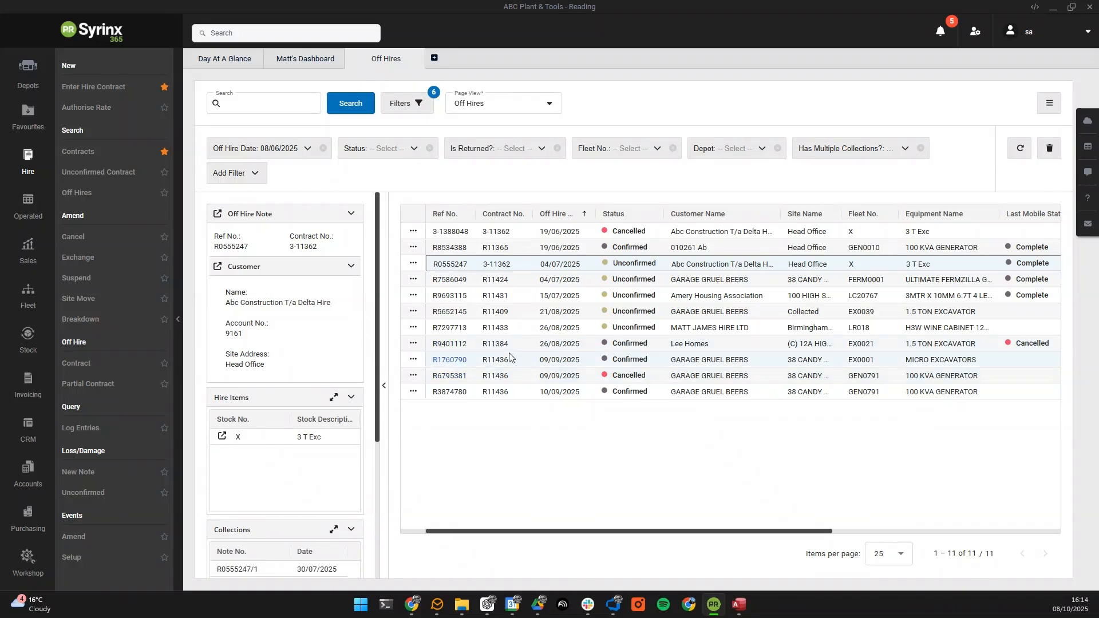
Step: Review the R11436 Garage Gruel Beers micro excavator contract, close it, and scroll the grid right
{"action": "double_click", "coordinate": [449, 362]}
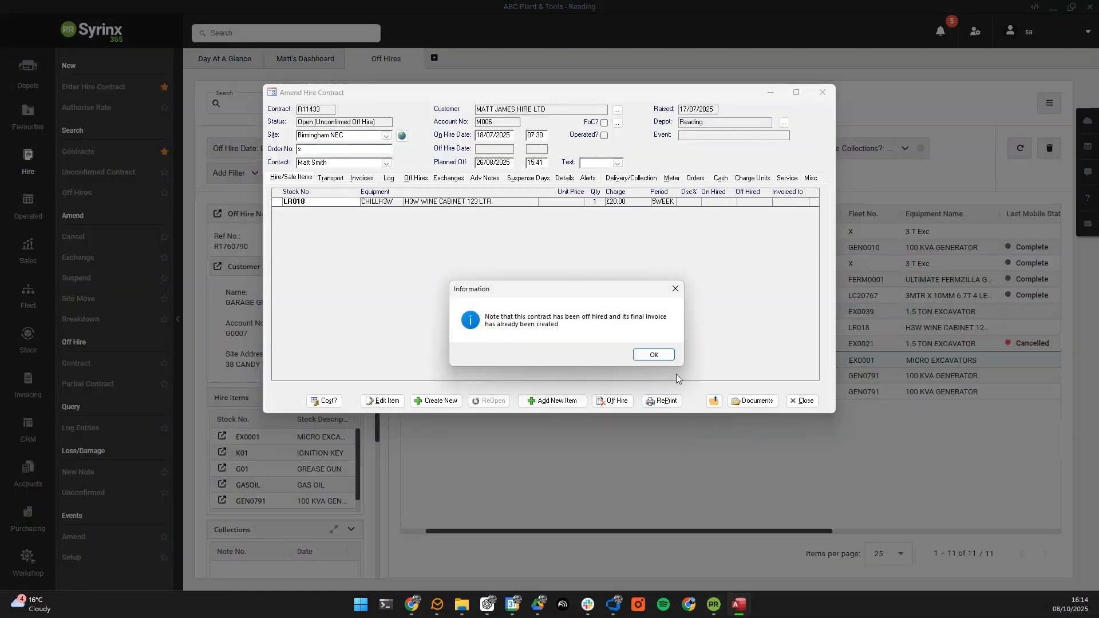
{"action": "left_click", "coordinate": [662, 358]}
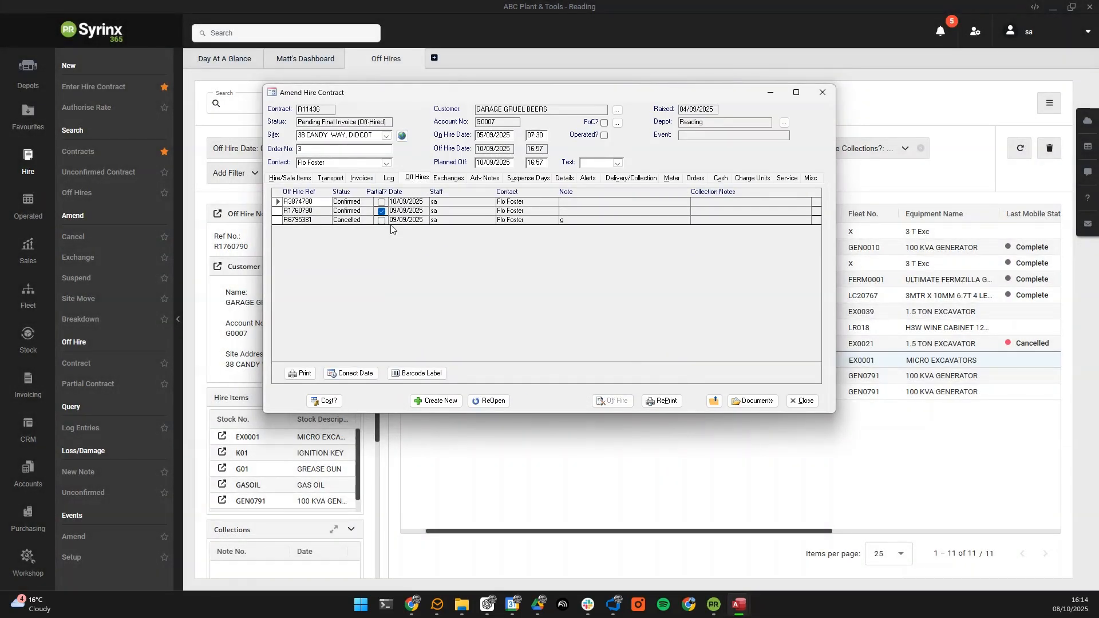
{"action": "left_click", "coordinate": [800, 401]}
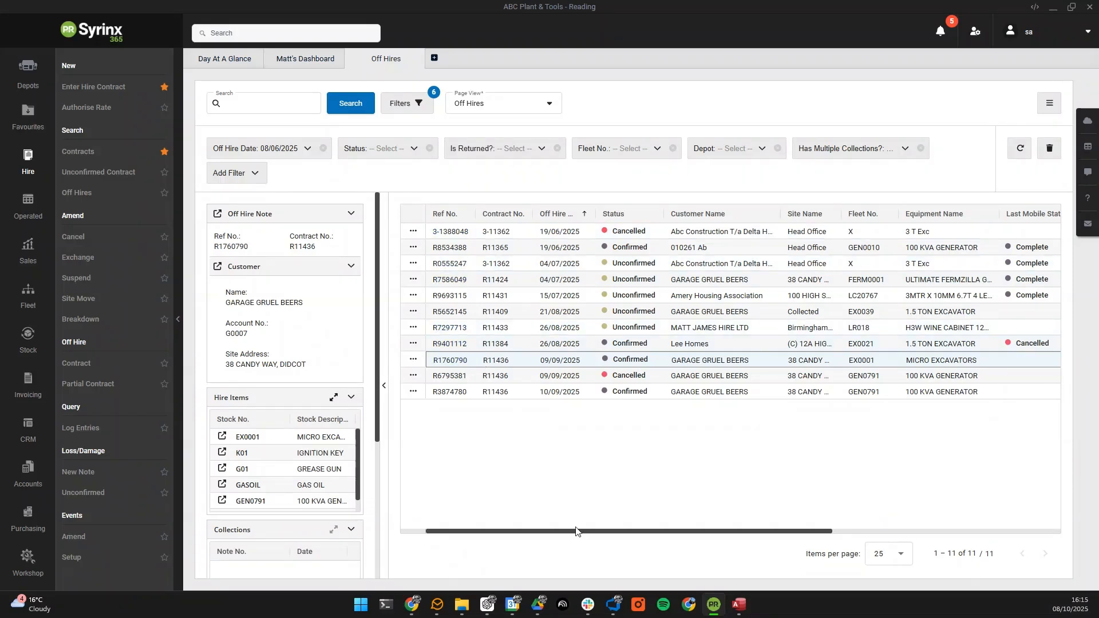
{"action": "left_click_drag", "start_coordinate": [578, 535], "coordinate": [618, 534]}
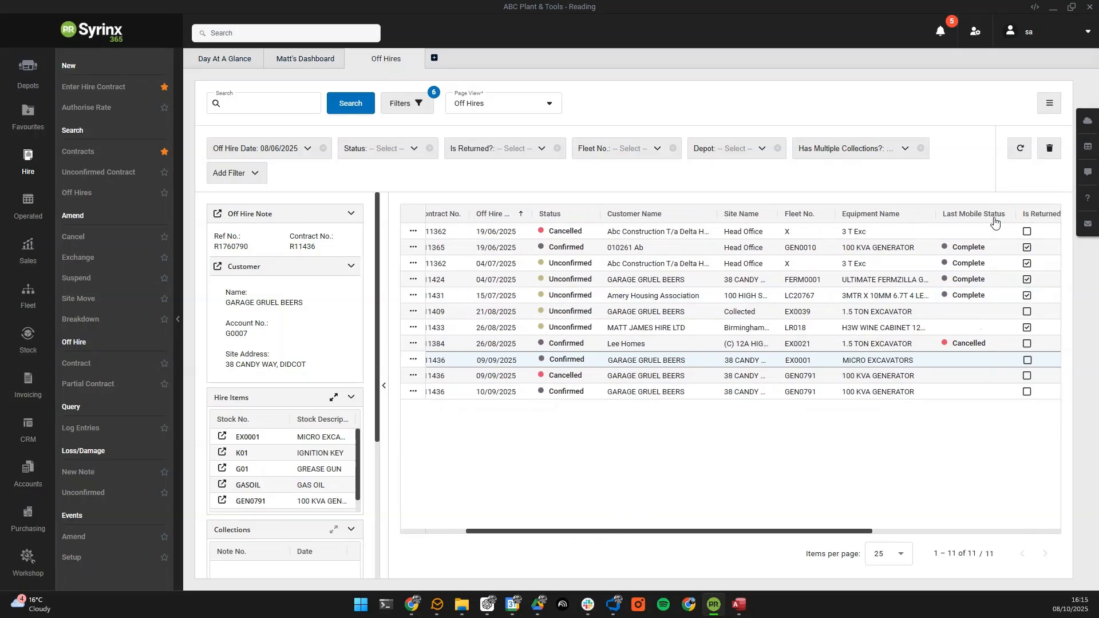